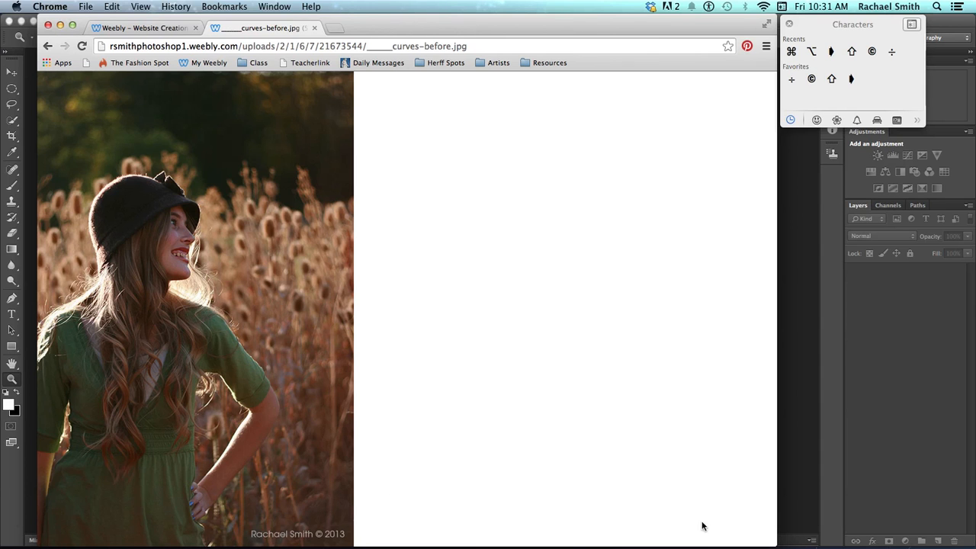
Switch to Photoshop and create a new 576 × 864 pixel document at 72 pixels/inch from the Clipboard preset
{"action": "left_click", "coordinate": [788, 496]}
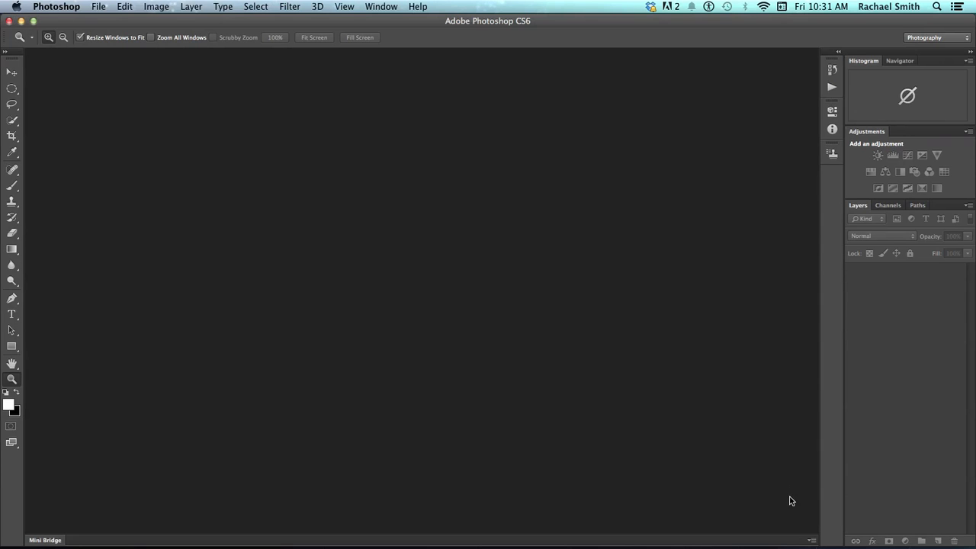
{"action": "left_click", "coordinate": [107, 5]}
{"action": "left_click", "coordinate": [105, 24]}
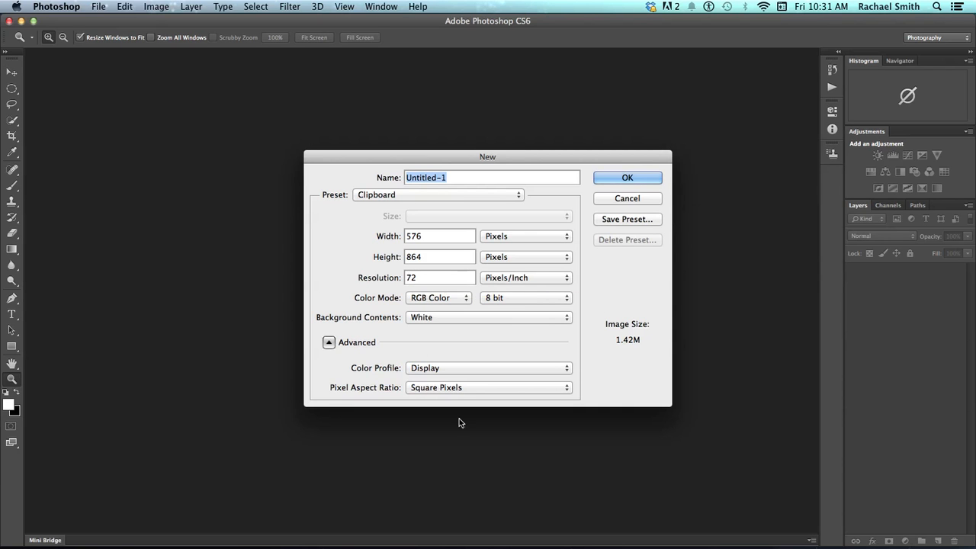
{"action": "left_click", "coordinate": [622, 180]}
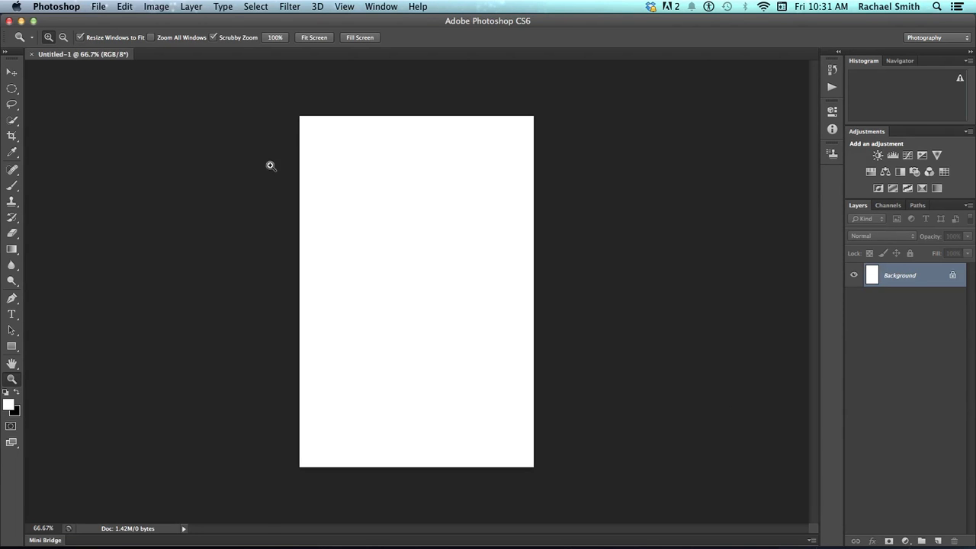
Paste the copied photo into the document as a new layer and check it by toggling its visibility
{"action": "left_click", "coordinate": [128, 6]}
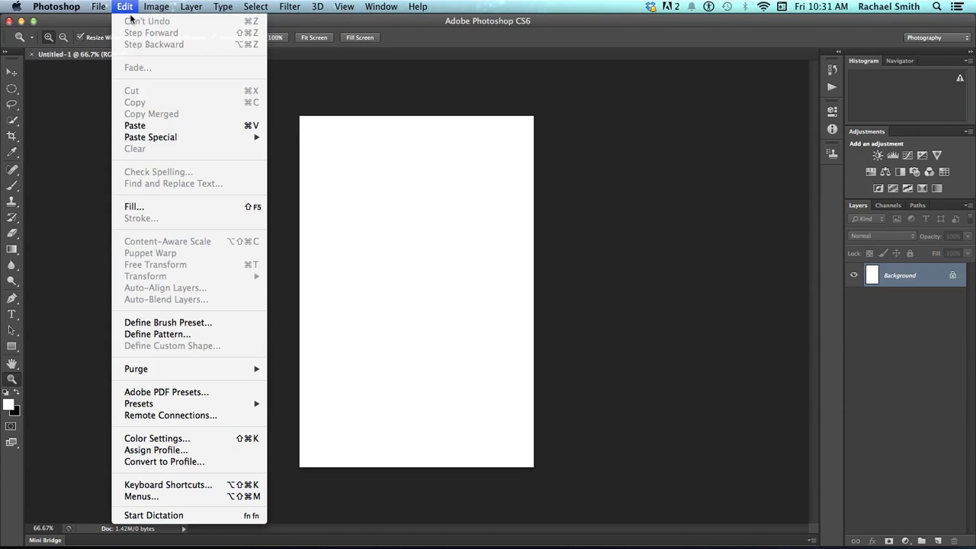
{"action": "left_click", "coordinate": [133, 125]}
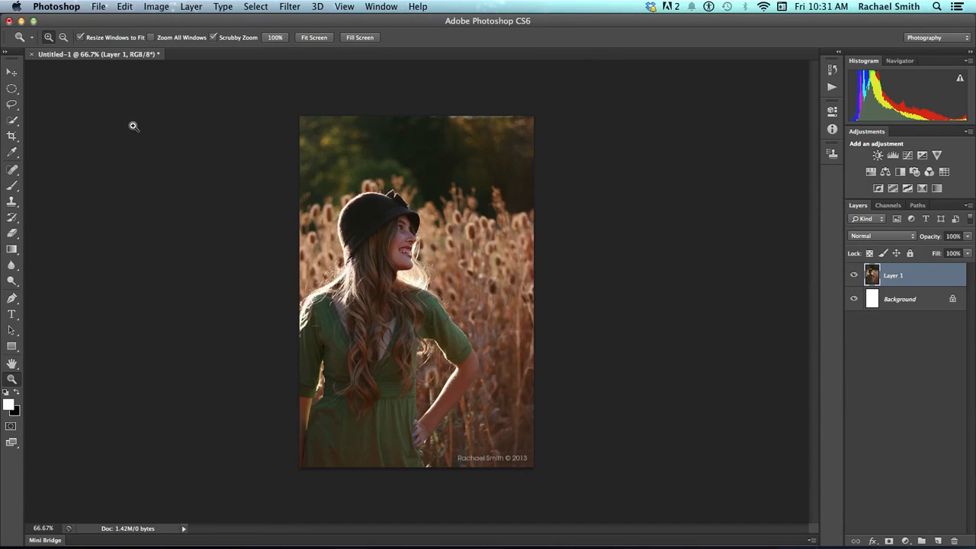
{"action": "left_click", "coordinate": [854, 275]}
{"action": "left_click", "coordinate": [853, 275]}
Add a Curves adjustment layer with the highlight point at input 237, output 255 and the shadow point at input 6, output 2
{"action": "left_click", "coordinate": [905, 540]}
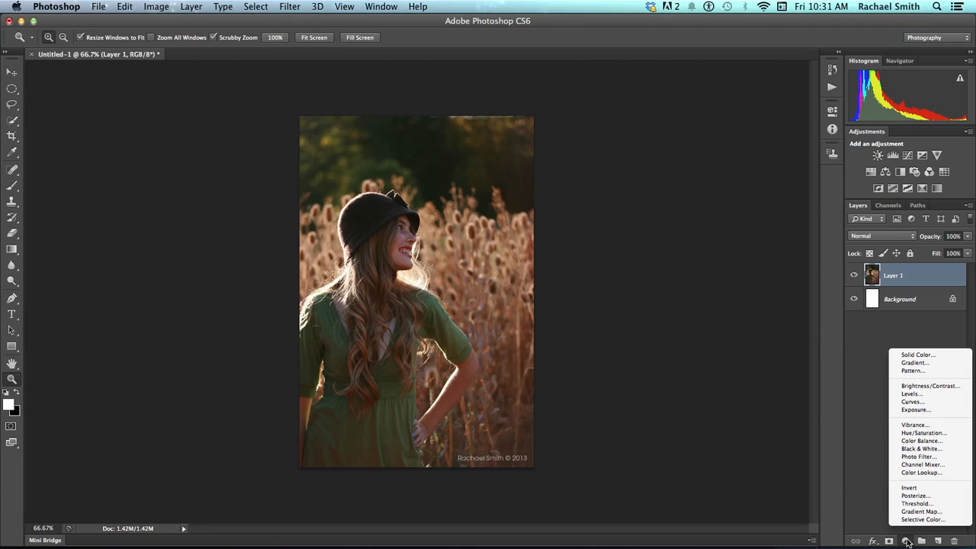
{"action": "left_click", "coordinate": [912, 401]}
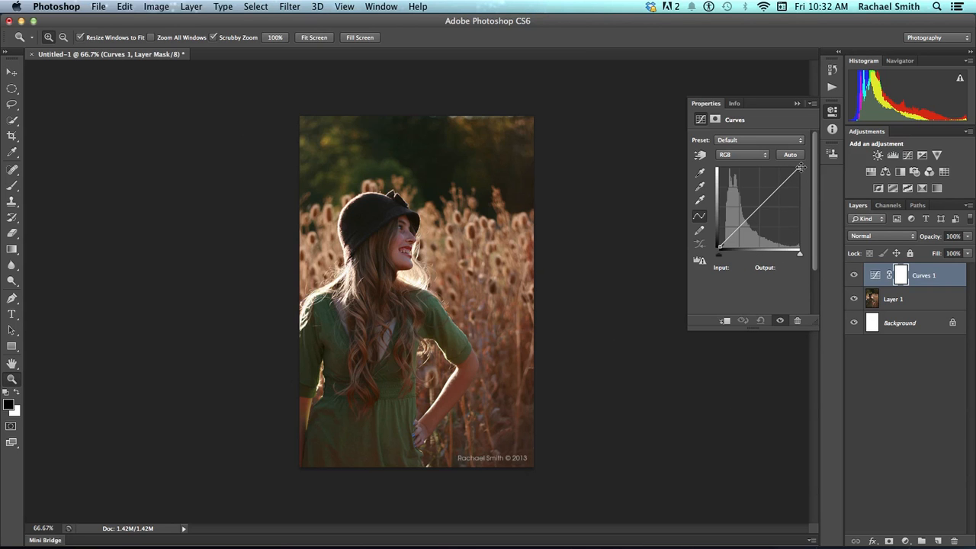
{"action": "left_click_drag", "start_coordinate": [799, 167], "coordinate": [794, 165]}
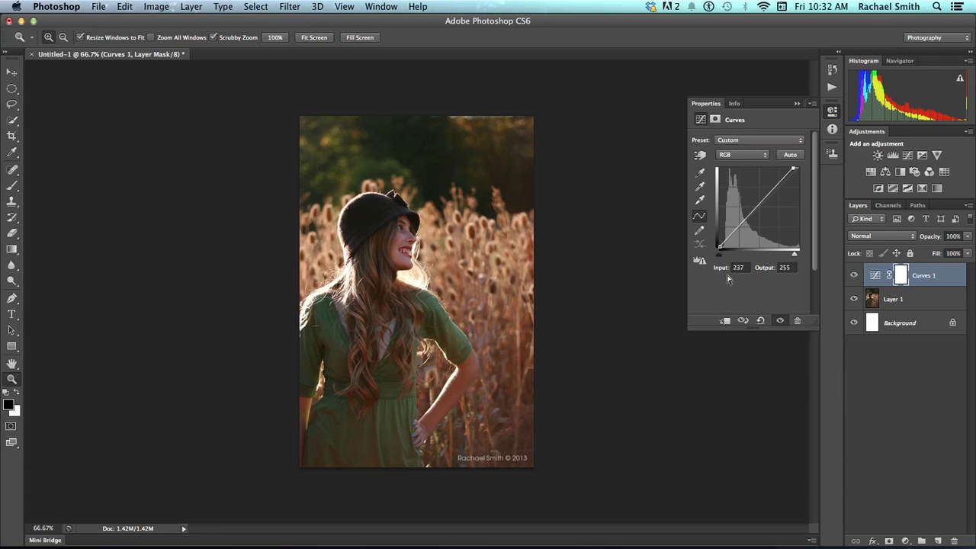
{"action": "left_click", "coordinate": [720, 246]}
{"action": "left_click_drag", "start_coordinate": [720, 246], "coordinate": [720, 246]}
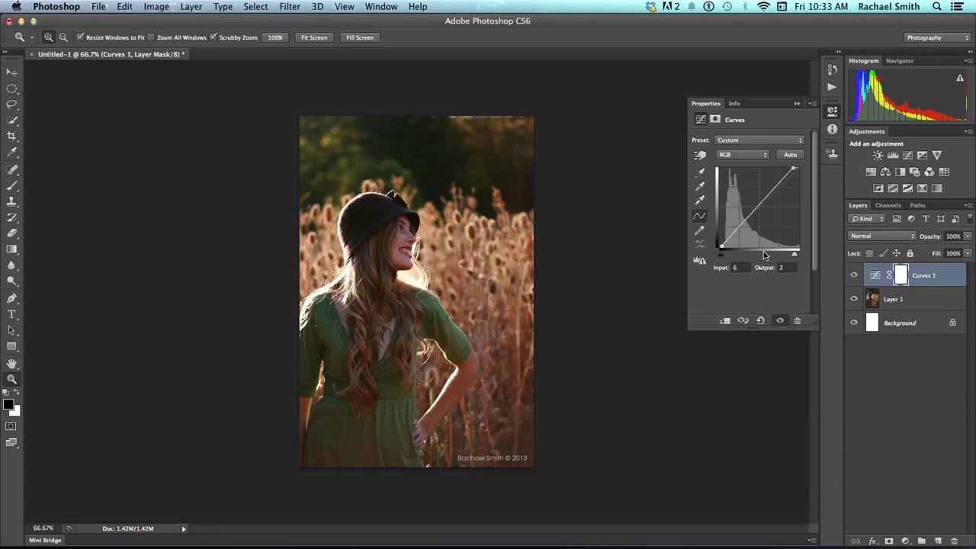
Add a midtone point to the RGB curve and set it to input 127, output 142
{"action": "left_click", "coordinate": [757, 205]}
{"action": "left_click_drag", "start_coordinate": [757, 205], "coordinate": [761, 206]}
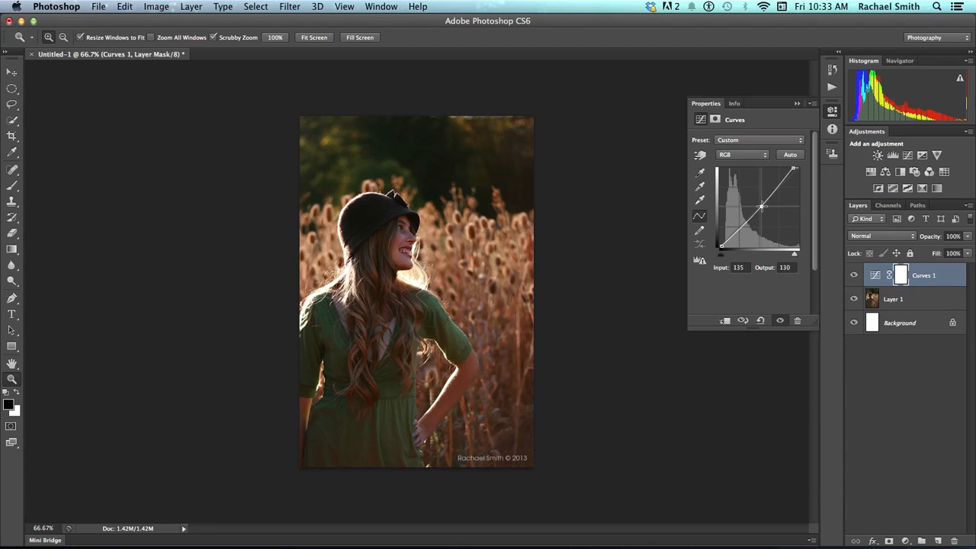
{"action": "left_click_drag", "start_coordinate": [761, 205], "coordinate": [758, 204]}
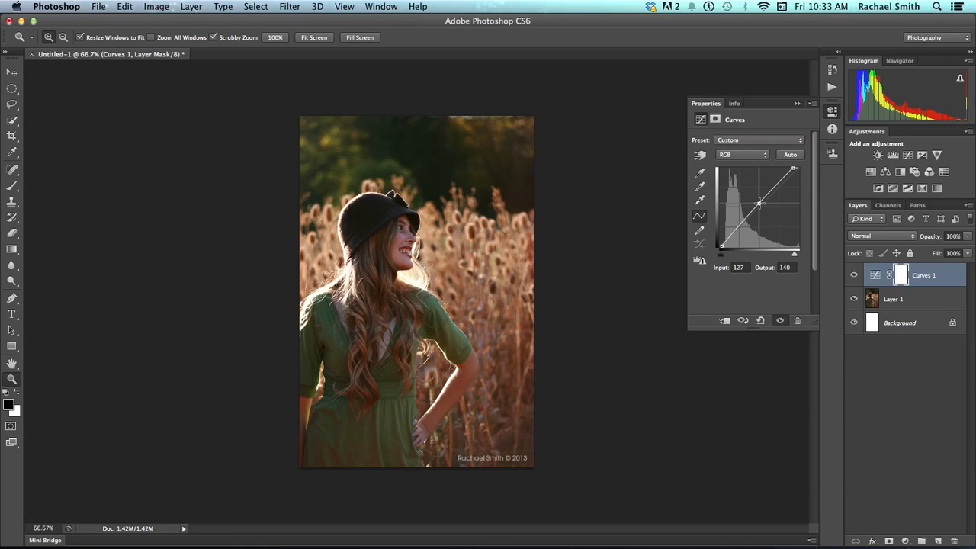
{"action": "left_click_drag", "start_coordinate": [759, 204], "coordinate": [759, 202]}
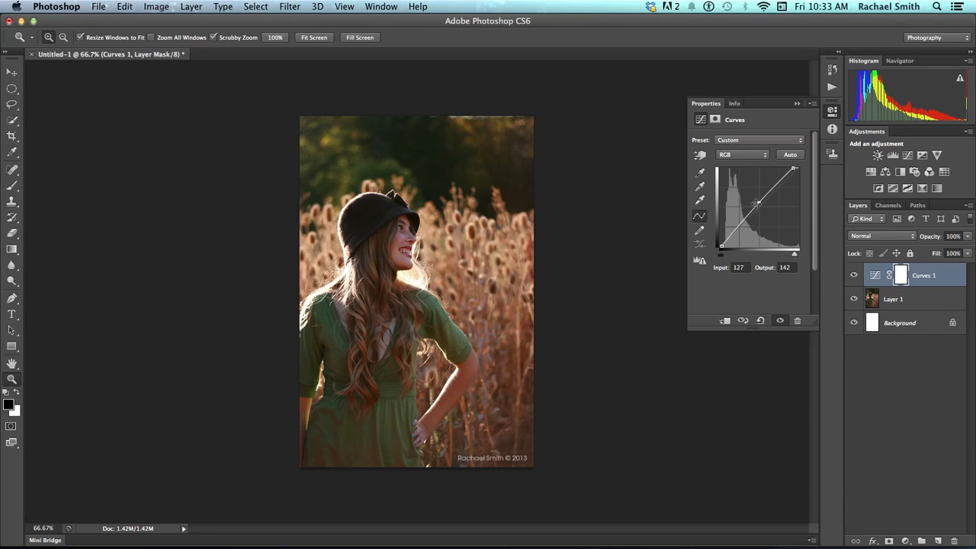
Lower the Red channel curve's highlight endpoint to input 255, output 249 and collapse the curve settings
{"action": "left_click", "coordinate": [743, 156]}
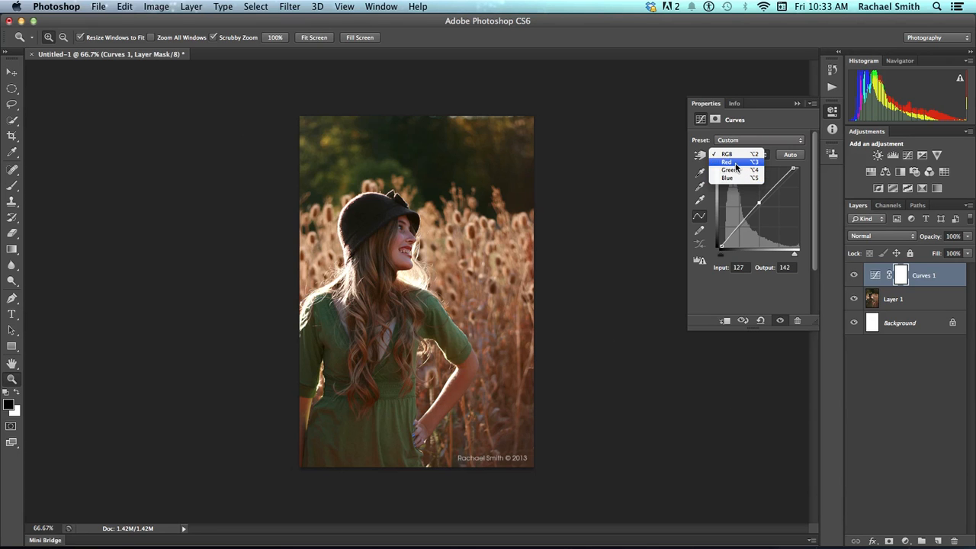
{"action": "left_click", "coordinate": [729, 161]}
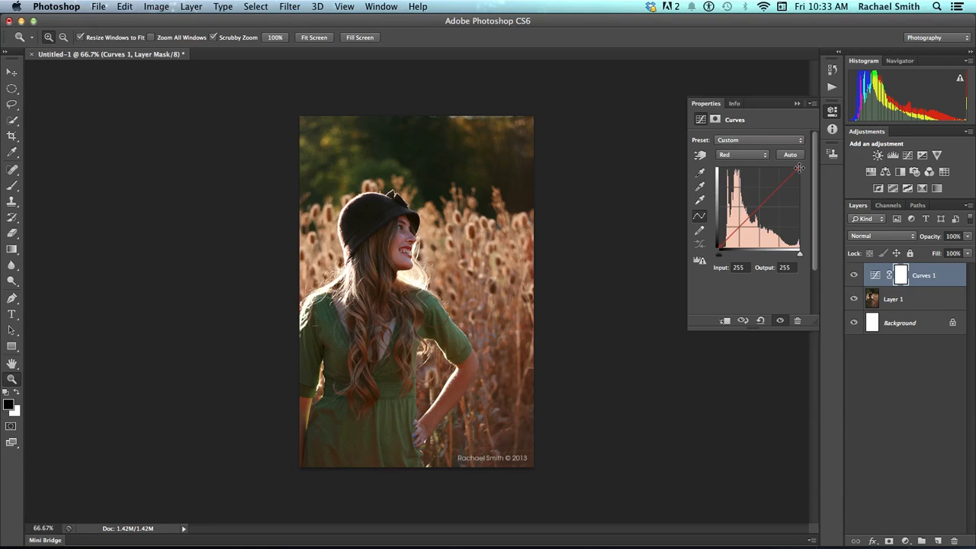
{"action": "mouse_move", "coordinate": [798, 167]}
{"action": "left_mouse_down"}
{"action": "mouse_move", "coordinate": [789, 163]}
{"action": "mouse_move", "coordinate": [812, 173]}
{"action": "mouse_move", "coordinate": [815, 165]}
{"action": "left_mouse_up"}
{"action": "left_click_drag", "start_coordinate": [798, 167], "coordinate": [801, 169]}
{"action": "left_click_drag", "start_coordinate": [801, 168], "coordinate": [801, 170]}
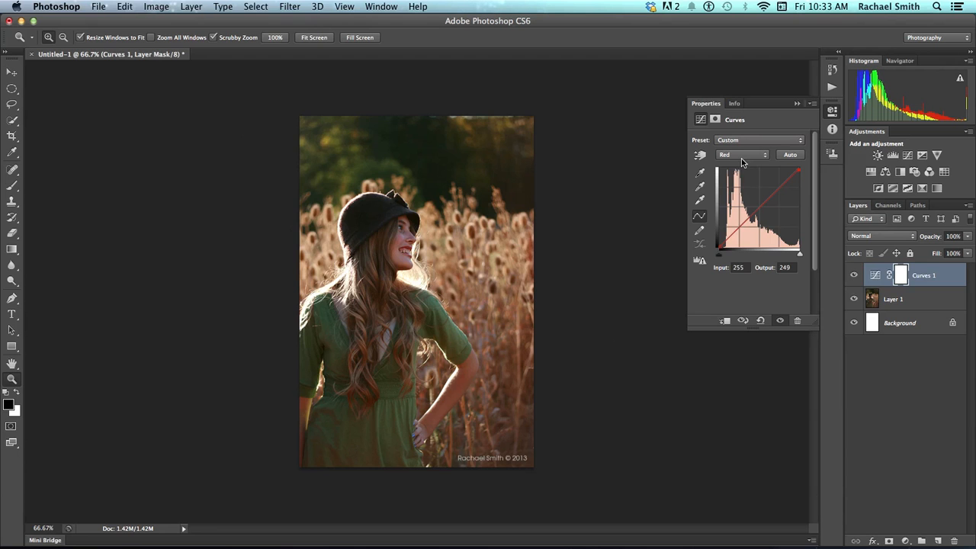
{"action": "left_click", "coordinate": [796, 103]}
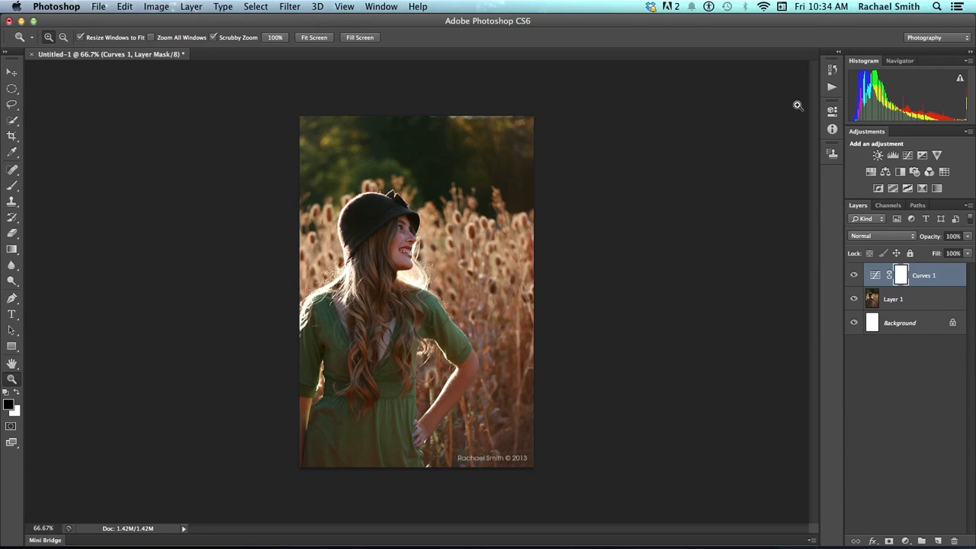
Duplicate the photo layer Layer 1 and rename the copy Dodge & Burn
{"action": "left_click", "coordinate": [913, 300]}
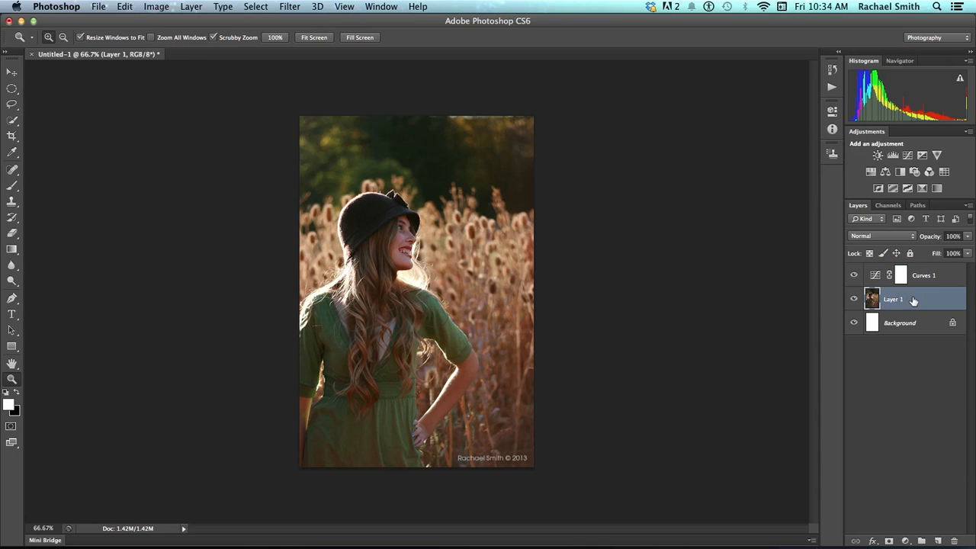
{"action": "left_click", "coordinate": [854, 299]}
{"action": "left_click", "coordinate": [853, 299]}
{"action": "left_click_drag", "start_coordinate": [918, 304], "coordinate": [939, 495]}
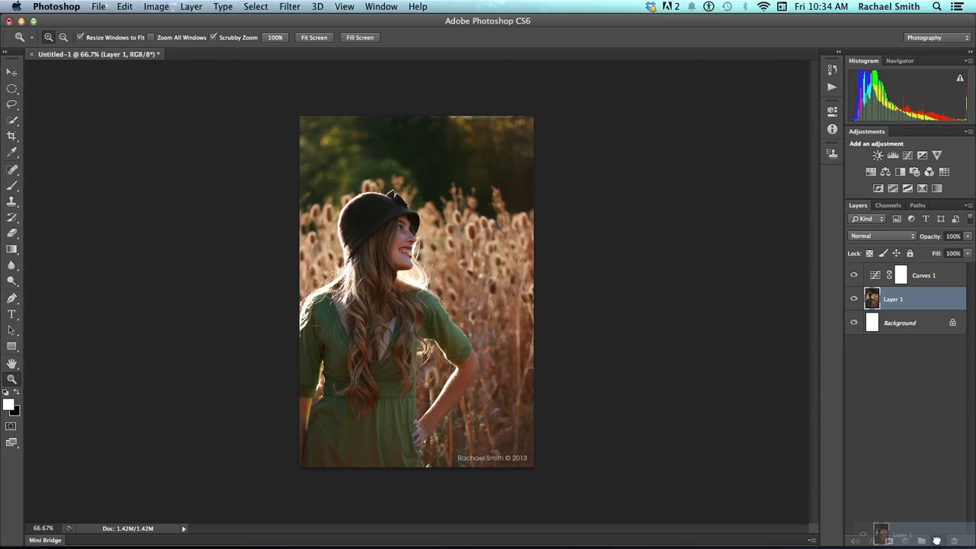
{"action": "left_click_drag", "start_coordinate": [936, 540], "coordinate": [936, 541]}
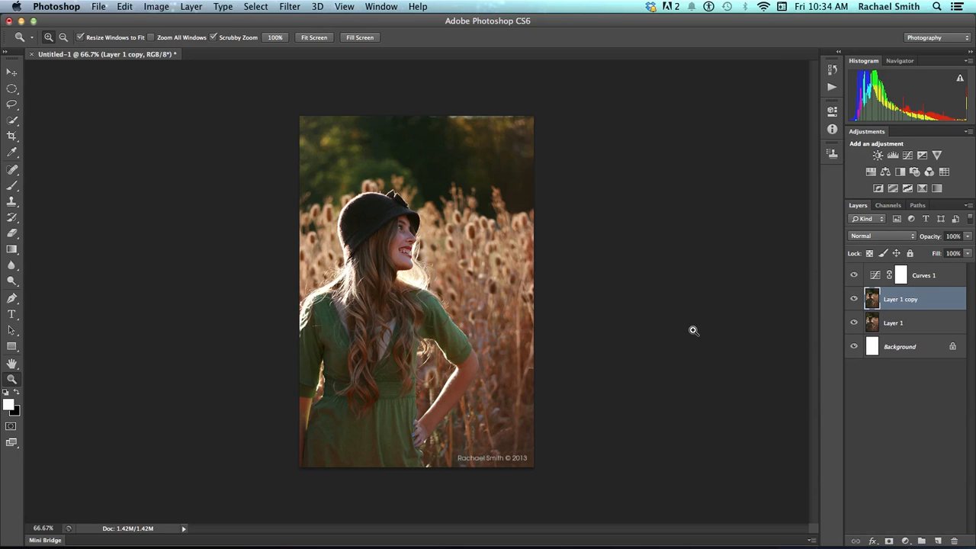
{"action": "double_click", "coordinate": [907, 300]}
{"action": "type", "text": "E"}
{"action": "key", "text": "Return"}
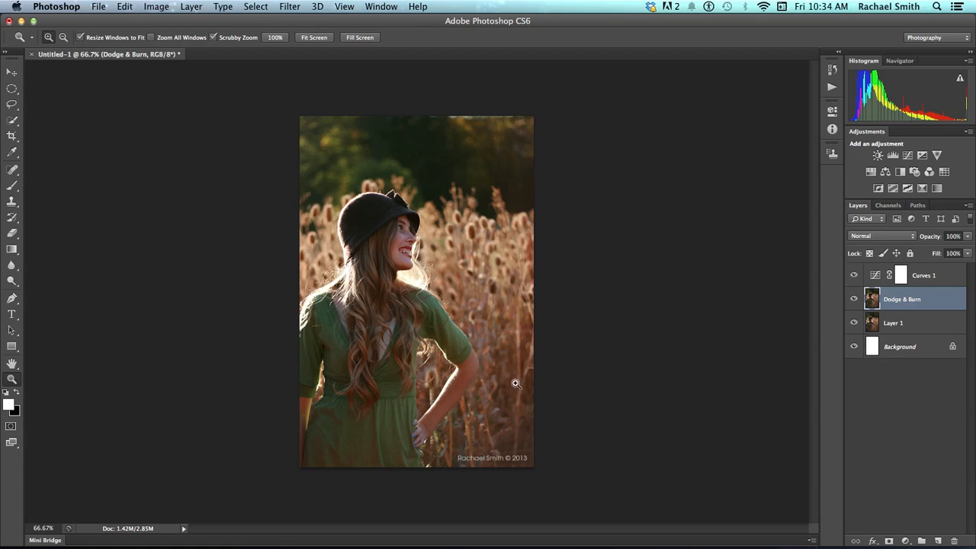
Activate the Dodge tool and open its brush settings
{"action": "left_click", "coordinate": [13, 282]}
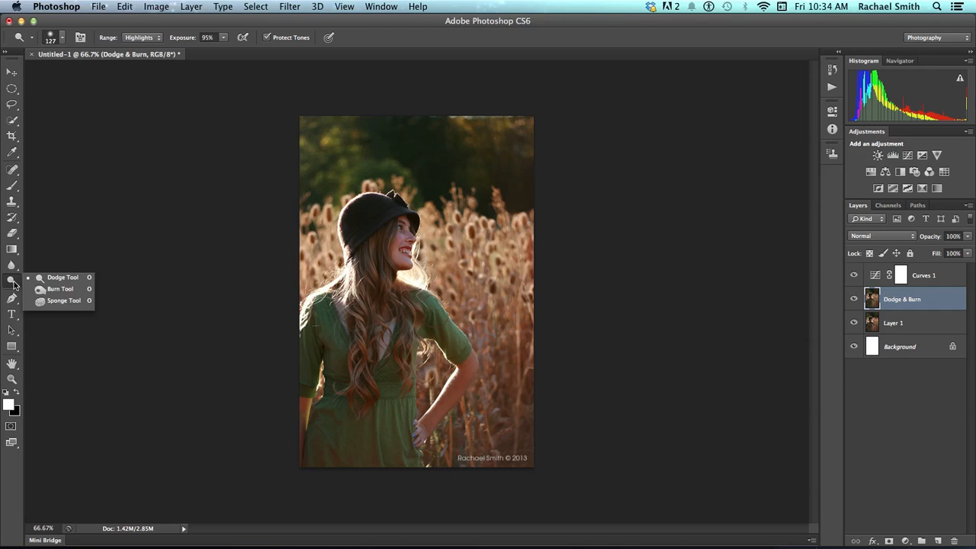
{"action": "left_click", "coordinate": [67, 279]}
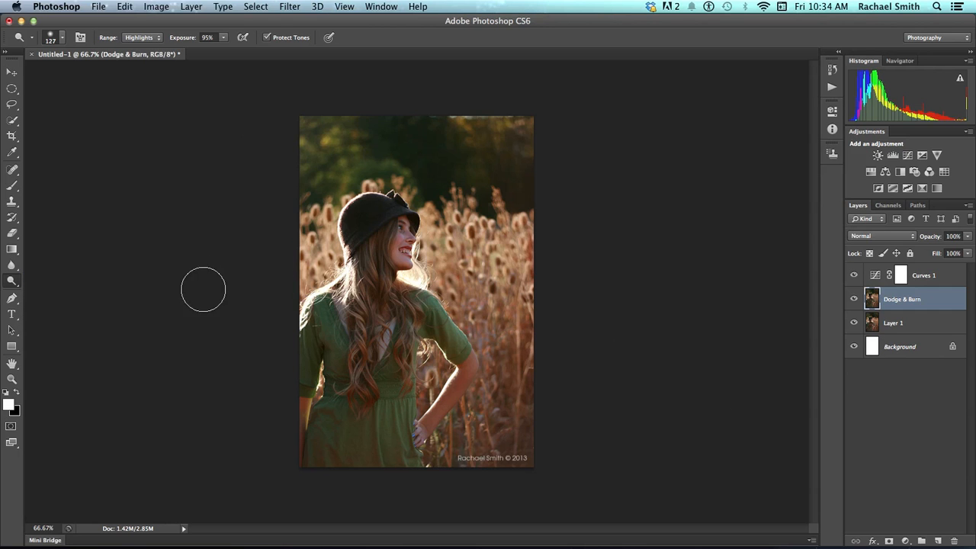
{"action": "key", "text": "Caps_Lock"}
{"action": "key", "text": "Caps_Lock"}
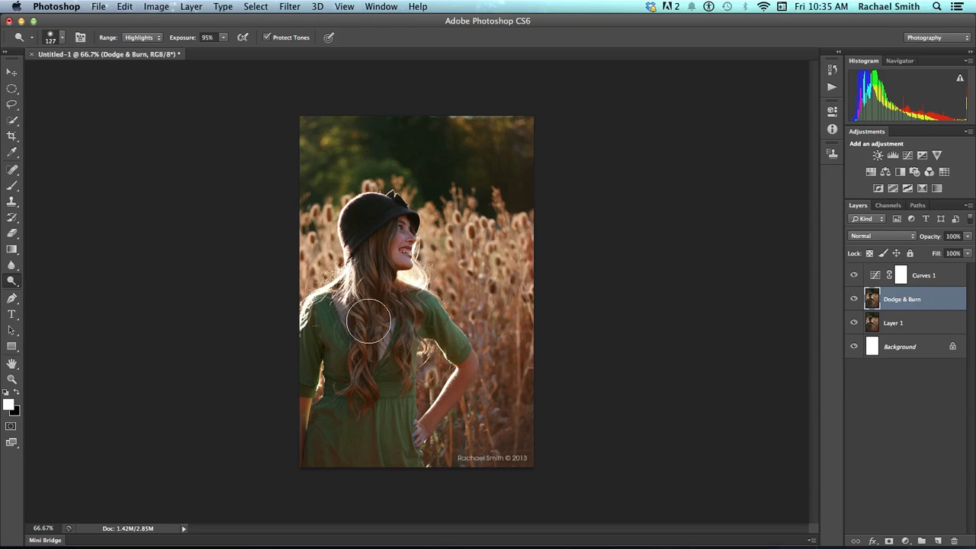
{"action": "right_click", "coordinate": [464, 320]}
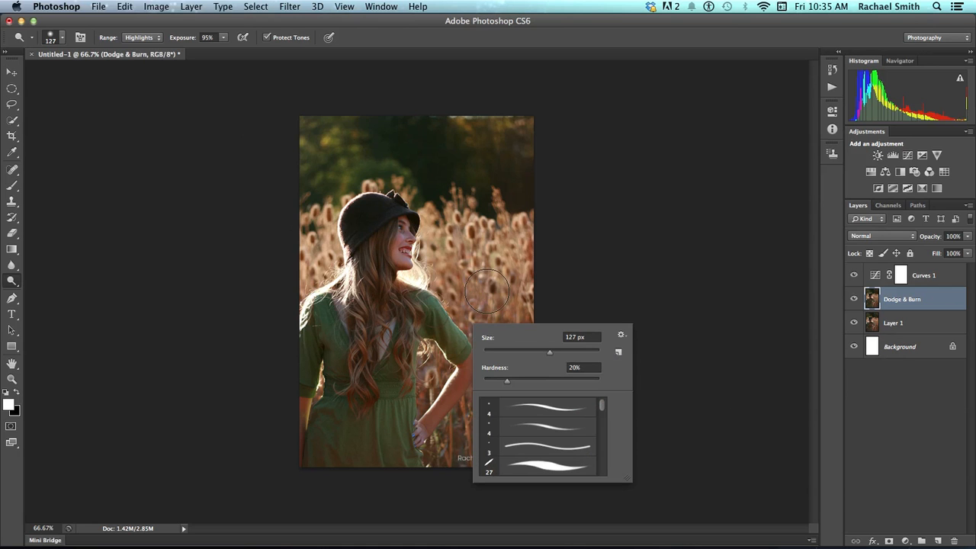
Set the dodge brush to 100 px size and 17% hardness
{"action": "left_click_drag", "start_coordinate": [547, 355], "coordinate": [540, 356]}
{"action": "left_click_drag", "start_coordinate": [507, 383], "coordinate": [590, 387]}
{"action": "left_click_drag", "start_coordinate": [493, 390], "coordinate": [511, 389]}
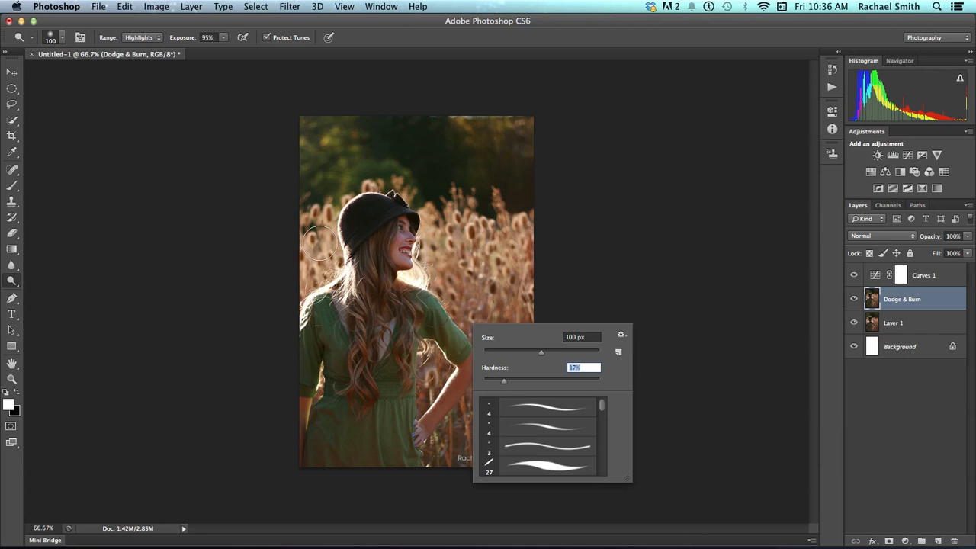
Choose a soft round 36 px brush preset with 0% hardness for the Dodge tool and set its size to 119 px
{"action": "left_click_drag", "start_coordinate": [602, 402], "coordinate": [602, 408]}
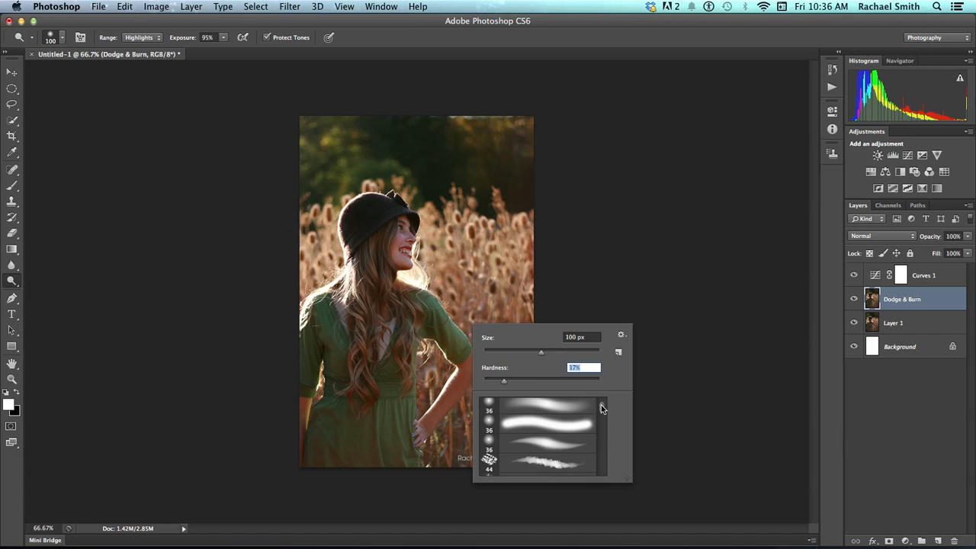
{"action": "left_click", "coordinate": [528, 425]}
{"action": "left_click", "coordinate": [518, 353]}
{"action": "left_click_drag", "start_coordinate": [518, 355], "coordinate": [546, 355]}
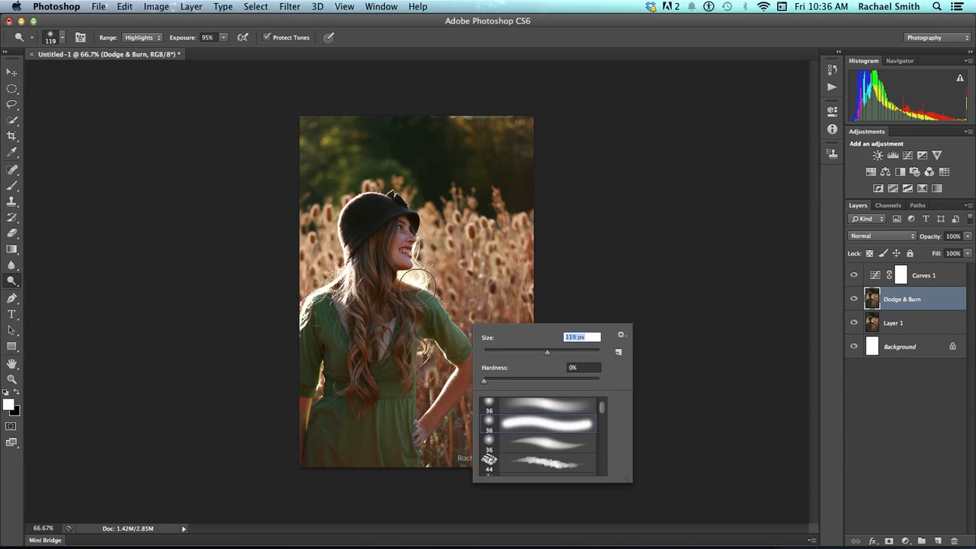
{"action": "left_click", "coordinate": [621, 273]}
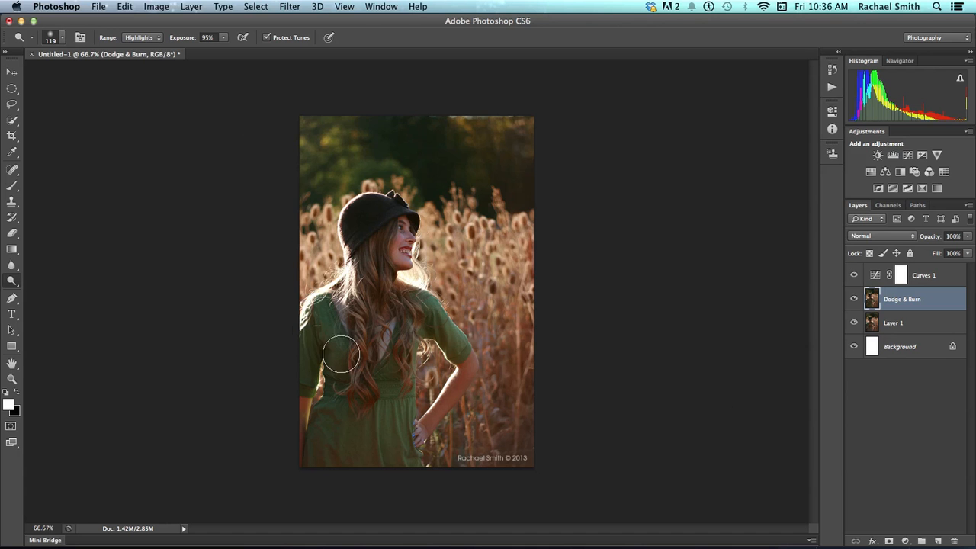
Set the Dodge tool's tonal range to Midtones
{"action": "left_click", "coordinate": [139, 37]}
{"action": "left_click", "coordinate": [140, 29]}
{"action": "key", "text": "z"}
{"action": "left_click", "coordinate": [436, 322]}
{"action": "left_click", "coordinate": [436, 322]}
{"action": "left_click_drag", "start_coordinate": [436, 322], "coordinate": [432, 300]}
{"action": "left_click", "coordinate": [427, 382], "text": "alt"}
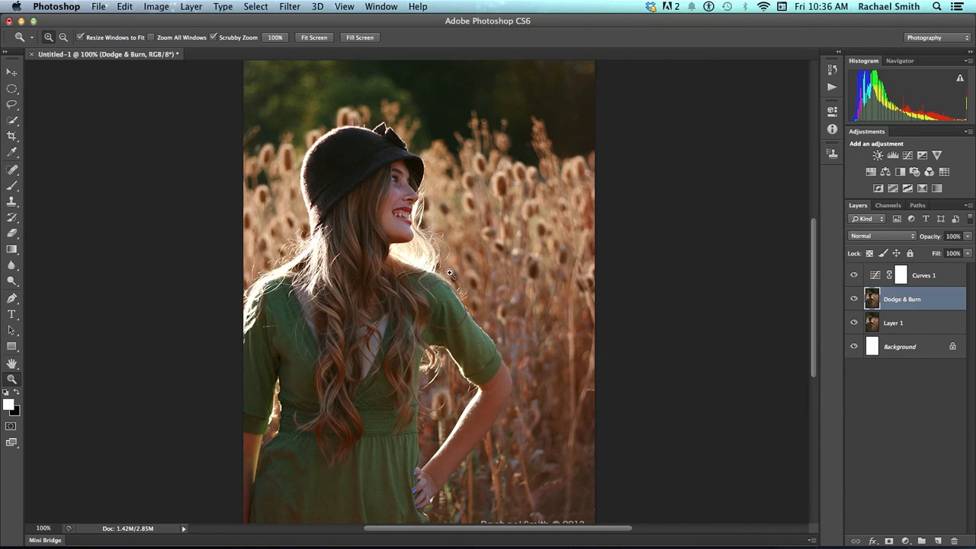
Compare the photo with and without the Curves adjustment by toggling that layer's visibility
{"action": "left_click", "coordinate": [854, 276]}
{"action": "left_click", "coordinate": [855, 276]}
{"action": "left_click", "coordinate": [855, 276]}
{"action": "left_click", "coordinate": [855, 276]}
{"action": "left_click", "coordinate": [854, 276]}
{"action": "left_click", "coordinate": [854, 275]}
Dodge the midtones of the woman's long hair below the hat on the Dodge & Burn layer and inspect the lightened hair
{"action": "left_click", "coordinate": [12, 280]}
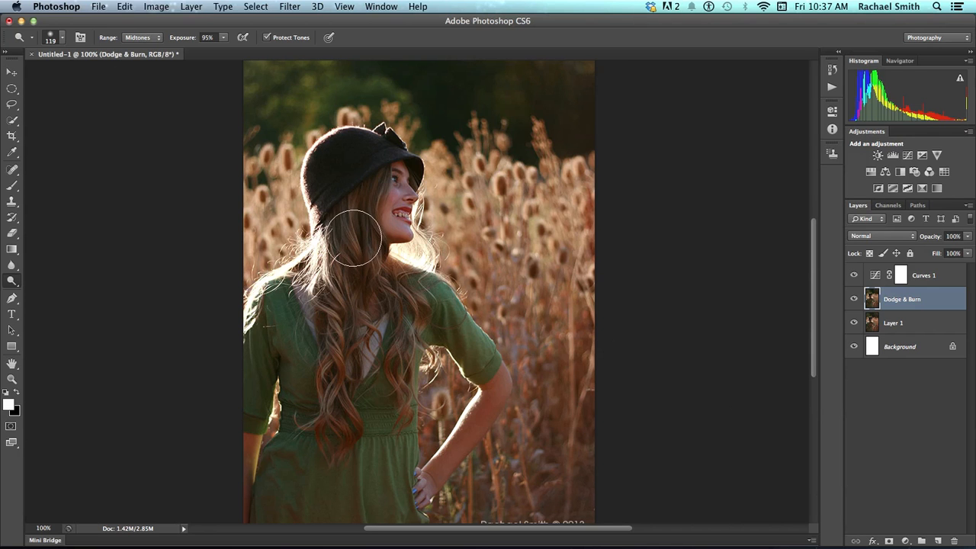
{"action": "mouse_move", "coordinate": [349, 299]}
{"action": "left_mouse_down"}
{"action": "mouse_move", "coordinate": [376, 280]}
{"action": "mouse_move", "coordinate": [358, 203]}
{"action": "left_mouse_up"}
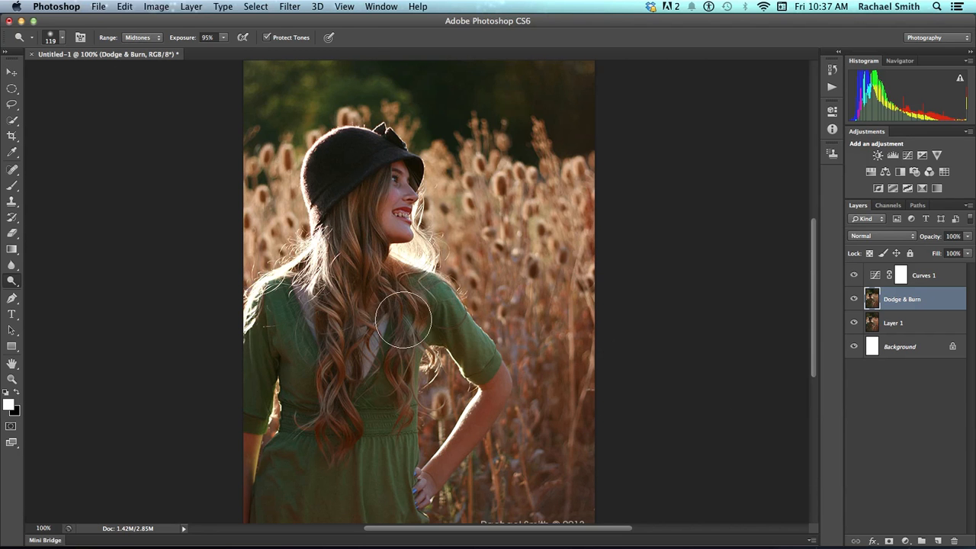
{"action": "key", "text": "z"}
{"action": "left_click", "coordinate": [383, 274]}
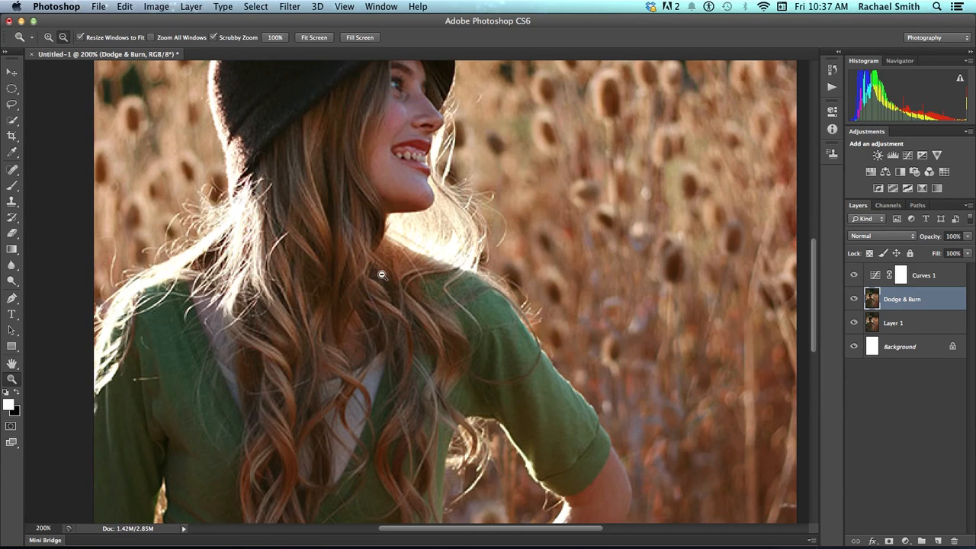
{"action": "left_click", "coordinate": [383, 274], "text": "alt"}
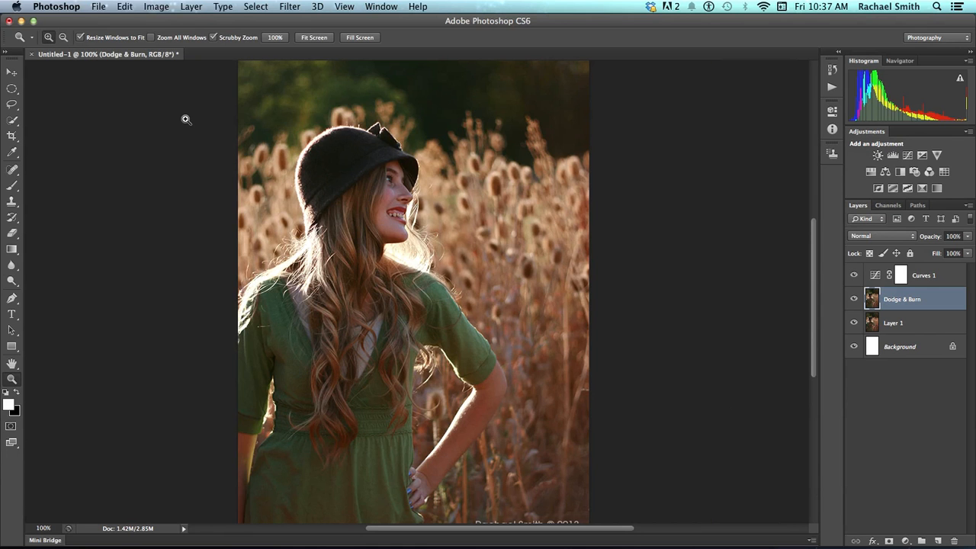
Set the Dodge tool's exposure to 51% and dodge the midtones of the woman's hair from below the hat to the shoulder
{"action": "key", "text": "o"}
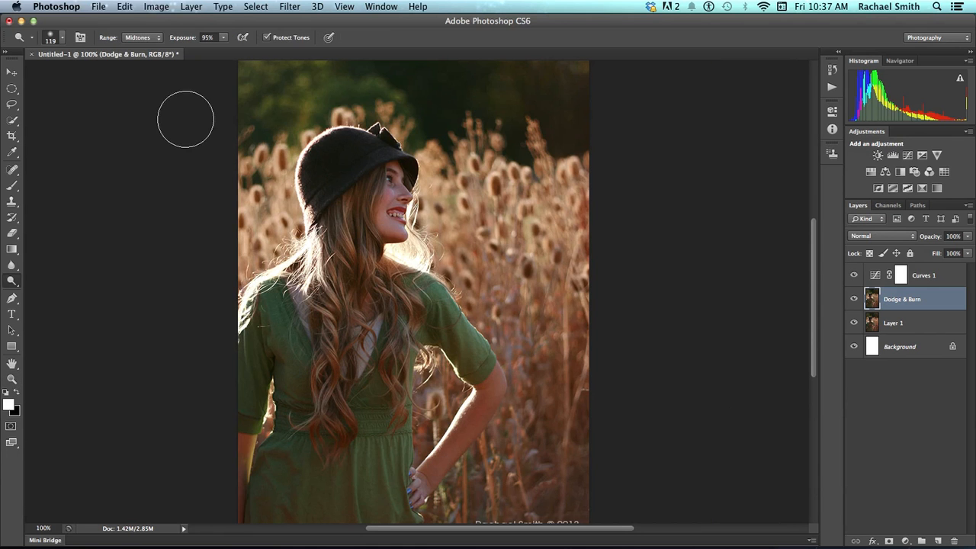
{"action": "left_click", "coordinate": [224, 38]}
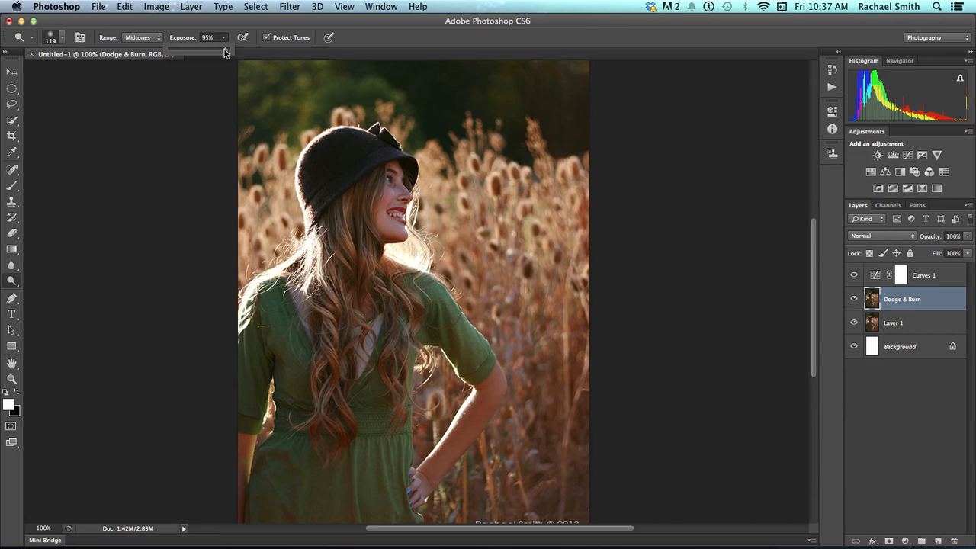
{"action": "left_click_drag", "start_coordinate": [222, 50], "coordinate": [215, 50]}
{"action": "mouse_move", "coordinate": [348, 243]}
{"action": "left_mouse_down"}
{"action": "mouse_move", "coordinate": [371, 296]}
{"action": "mouse_move", "coordinate": [371, 263]}
{"action": "mouse_move", "coordinate": [396, 206]}
{"action": "mouse_move", "coordinate": [389, 144]}
{"action": "mouse_move", "coordinate": [368, 222]}
{"action": "mouse_move", "coordinate": [328, 173]}
{"action": "mouse_move", "coordinate": [443, 292]}
{"action": "mouse_move", "coordinate": [476, 369]}
{"action": "mouse_move", "coordinate": [416, 255]}
{"action": "mouse_move", "coordinate": [399, 287]}
{"action": "left_mouse_up"}
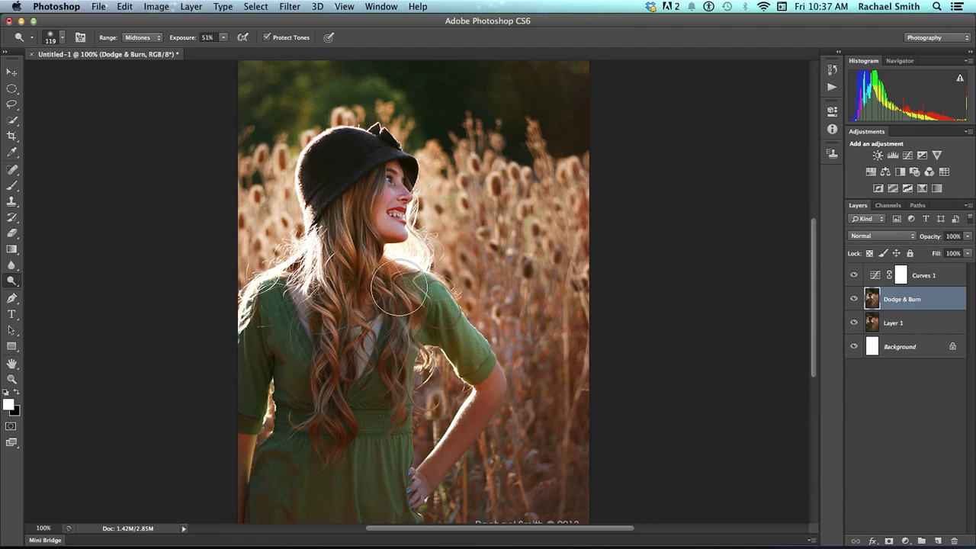
{"action": "key", "text": "z"}
{"action": "left_click", "coordinate": [370, 260], "text": "alt"}
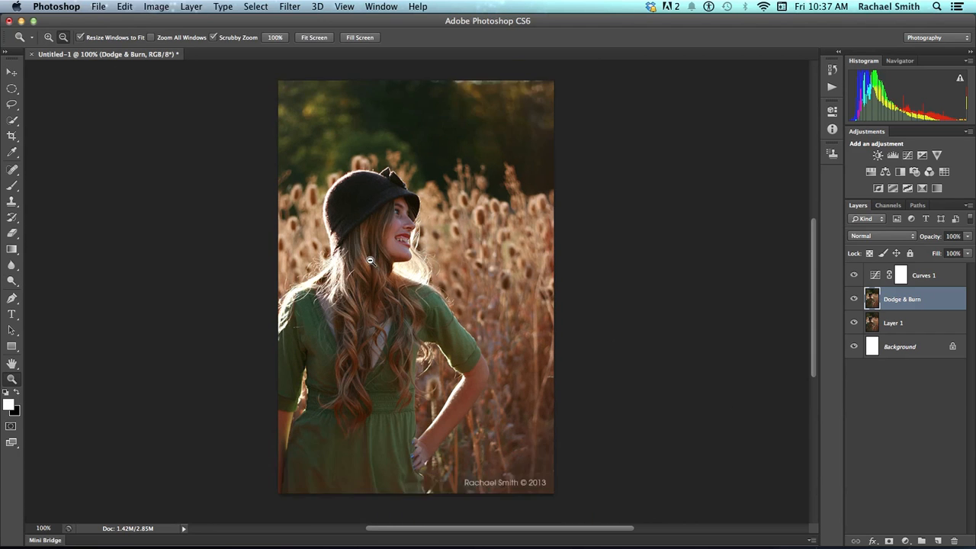
{"action": "left_click", "coordinate": [375, 268]}
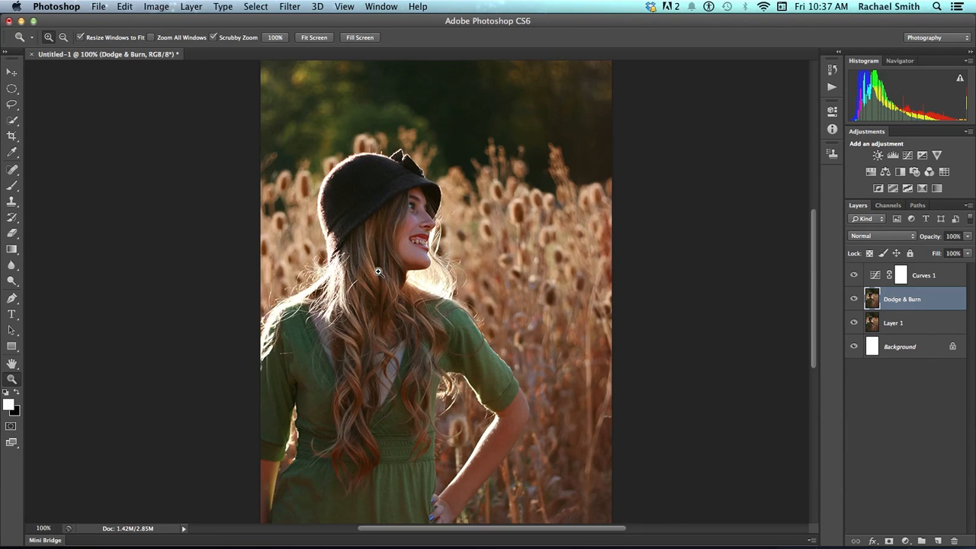
Dodge the hair down to its lower curls, reducing the brush size to 67 px, and check the result on the whole photo
{"action": "key", "text": "o"}
{"action": "mouse_move", "coordinate": [381, 270]}
{"action": "left_mouse_down"}
{"action": "mouse_move", "coordinate": [366, 242]}
{"action": "mouse_move", "coordinate": [381, 205]}
{"action": "mouse_move", "coordinate": [374, 192]}
{"action": "mouse_move", "coordinate": [358, 245]}
{"action": "mouse_move", "coordinate": [366, 307]}
{"action": "mouse_move", "coordinate": [378, 311]}
{"action": "mouse_move", "coordinate": [355, 336]}
{"action": "mouse_move", "coordinate": [381, 399]}
{"action": "mouse_move", "coordinate": [370, 344]}
{"action": "mouse_move", "coordinate": [362, 406]}
{"action": "left_mouse_up"}
{"action": "right_click", "coordinate": [356, 417]}
{"action": "left_click_drag", "start_coordinate": [432, 417], "coordinate": [416, 417]}
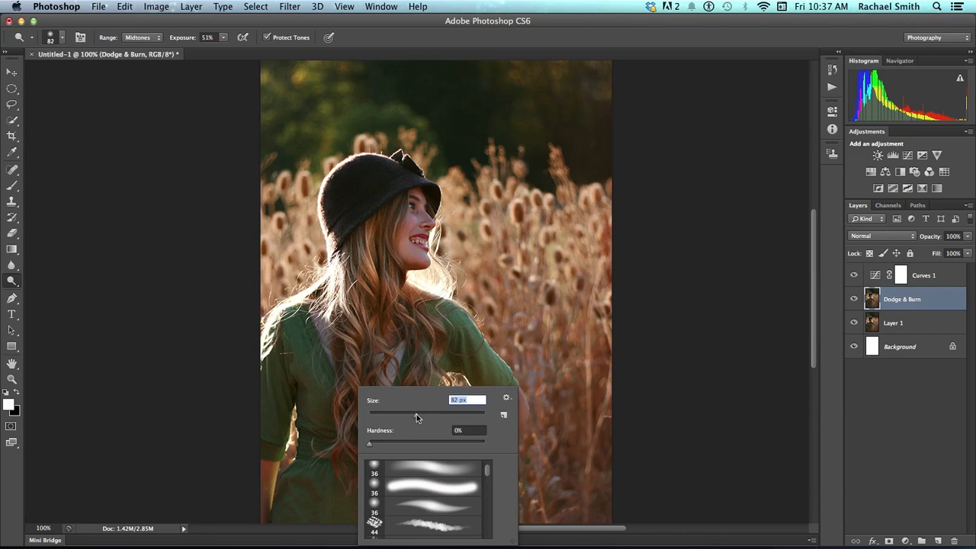
{"action": "key", "text": "Return"}
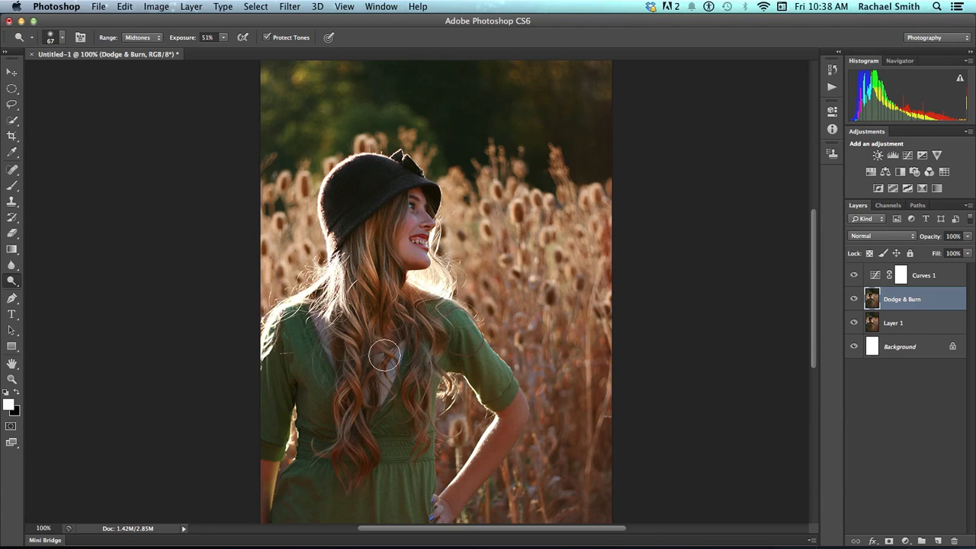
{"action": "key", "text": "z"}
{"action": "left_click", "coordinate": [441, 302], "text": "alt"}
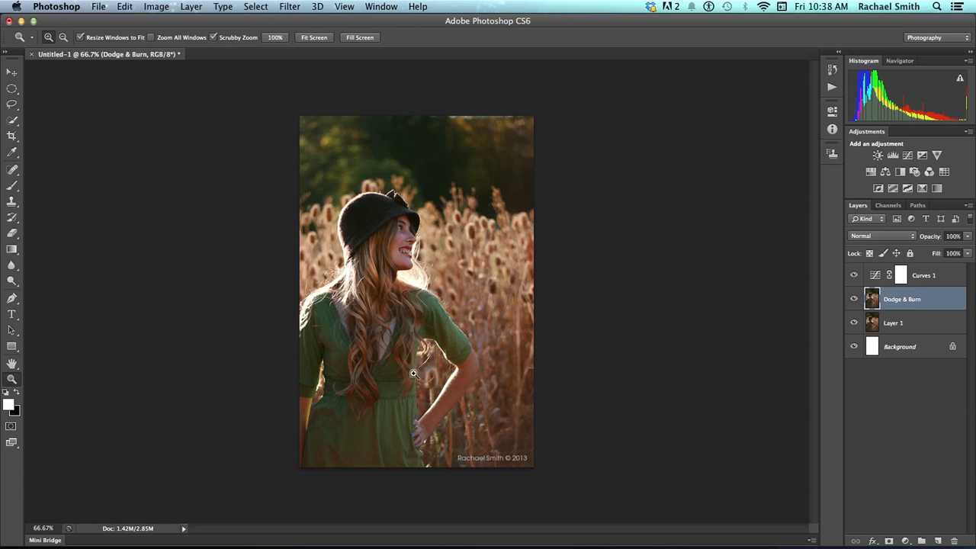
{"action": "left_click", "coordinate": [383, 279]}
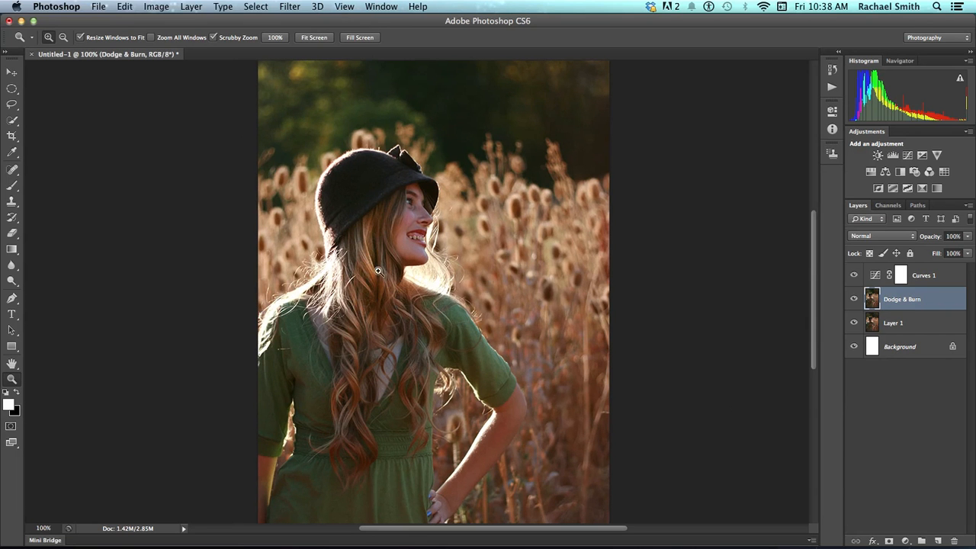
Step back through the history to undo the most recent Dodge strokes on the hair
{"action": "left_click", "coordinate": [832, 72]}
{"action": "left_click", "coordinate": [776, 175]}
{"action": "left_click", "coordinate": [772, 157]}
{"action": "left_click", "coordinate": [769, 131]}
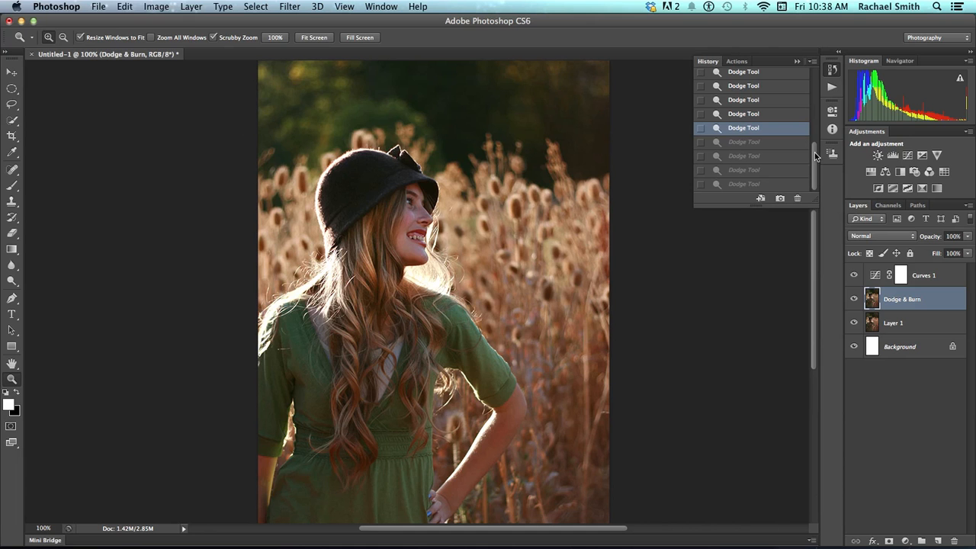
{"action": "key", "text": "alt"}
{"action": "key", "text": "super+alt+z"}
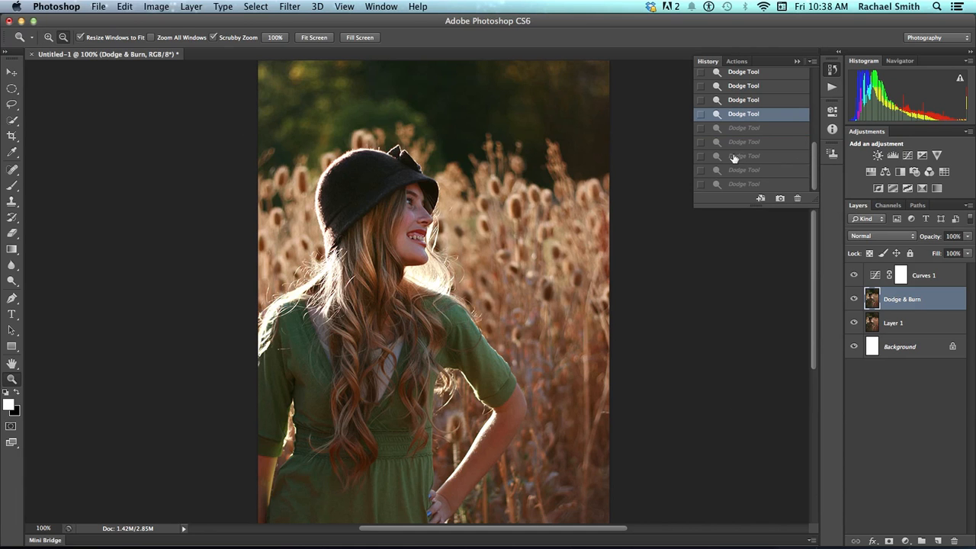
{"action": "key", "text": "super+alt+z"}
{"action": "key", "text": "super+alt+z"}
{"action": "key", "text": "super+alt+z"}
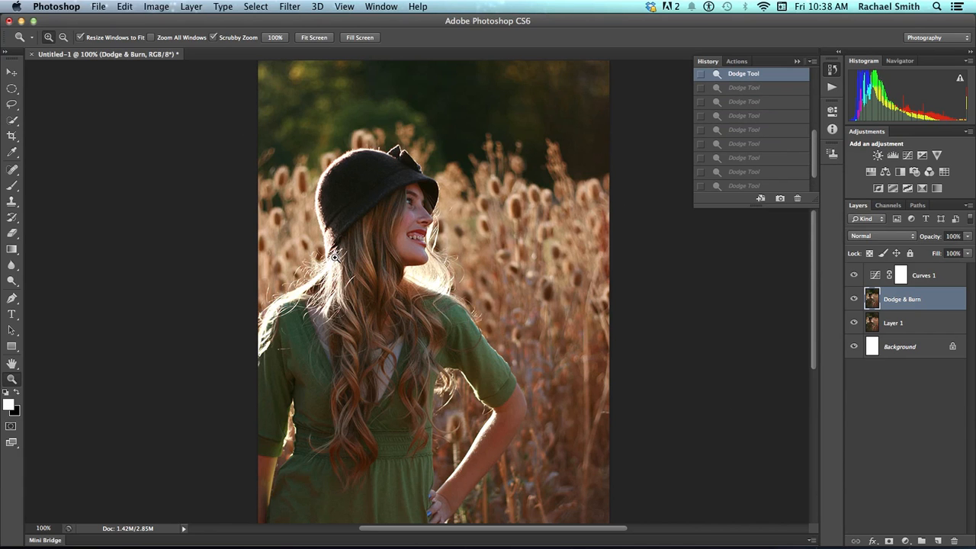
Dodge the midtones of the hair beside the neck and of the hat's crown with the 67 px brush at 51% exposure
{"action": "left_click", "coordinate": [12, 280]}
{"action": "mouse_move", "coordinate": [397, 276]}
{"action": "left_mouse_down"}
{"action": "mouse_move", "coordinate": [381, 215]}
{"action": "mouse_move", "coordinate": [381, 224]}
{"action": "mouse_move", "coordinate": [397, 197]}
{"action": "mouse_move", "coordinate": [359, 249]}
{"action": "mouse_move", "coordinate": [401, 199]}
{"action": "mouse_move", "coordinate": [375, 242]}
{"action": "mouse_move", "coordinate": [378, 326]}
{"action": "mouse_move", "coordinate": [352, 288]}
{"action": "left_mouse_up"}
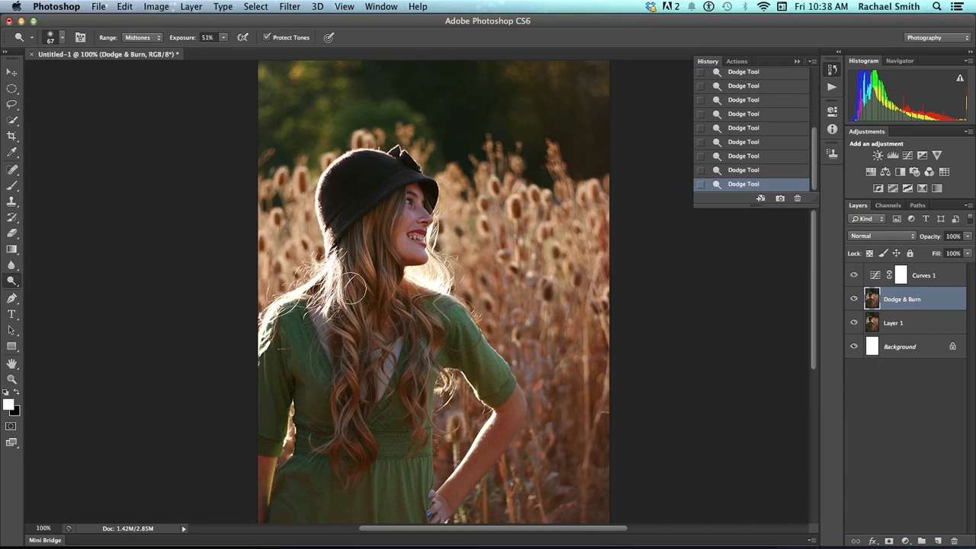
{"action": "mouse_move", "coordinate": [446, 338]}
{"action": "left_mouse_down"}
{"action": "mouse_move", "coordinate": [389, 283]}
{"action": "mouse_move", "coordinate": [397, 339]}
{"action": "mouse_move", "coordinate": [410, 355]}
{"action": "mouse_move", "coordinate": [401, 369]}
{"action": "left_mouse_up"}
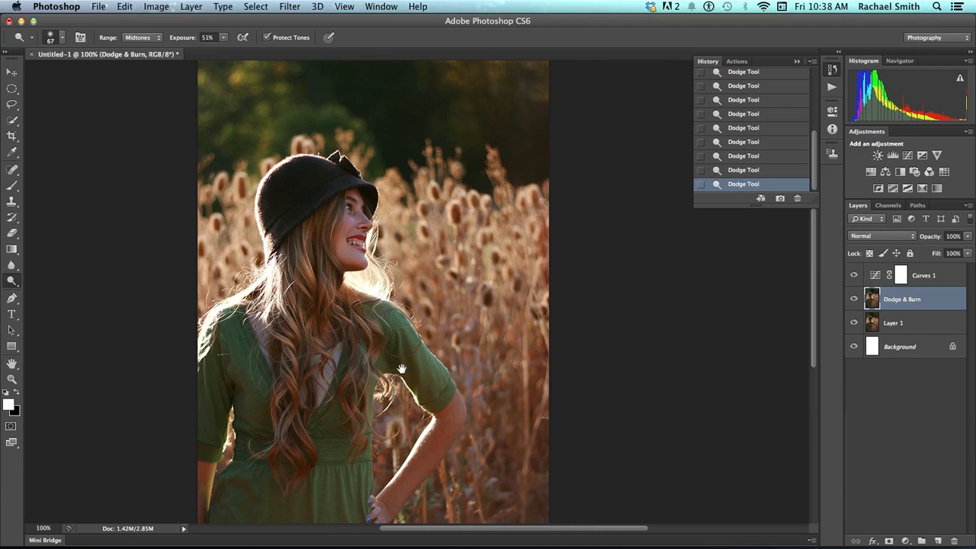
{"action": "mouse_move", "coordinate": [292, 170]}
{"action": "left_mouse_down"}
{"action": "mouse_move", "coordinate": [285, 196]}
{"action": "mouse_move", "coordinate": [317, 186]}
{"action": "mouse_move", "coordinate": [292, 206]}
{"action": "mouse_move", "coordinate": [334, 185]}
{"action": "mouse_move", "coordinate": [318, 179]}
{"action": "left_mouse_up"}
{"action": "left_click_drag", "start_coordinate": [379, 290], "coordinate": [370, 247]}
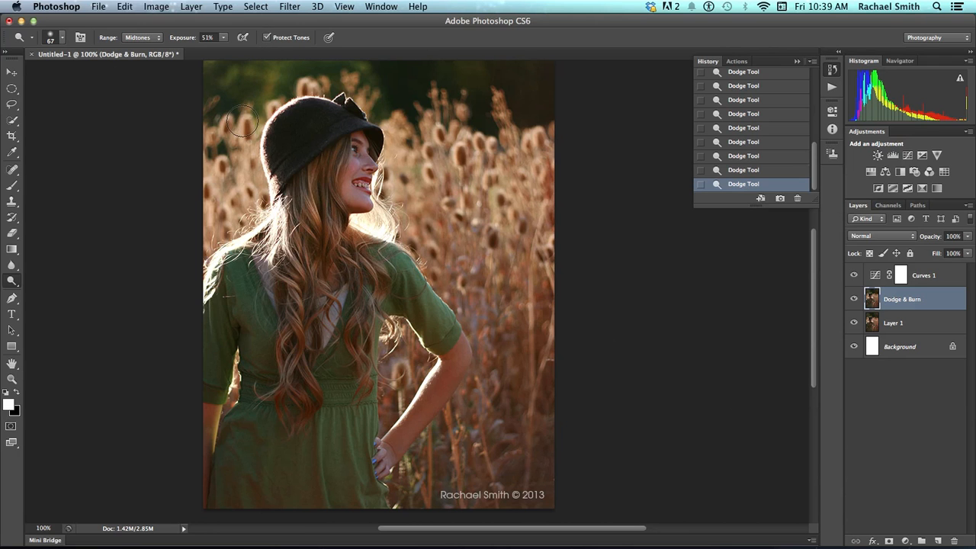
Burn the midtones of the lower dress and the grass along the photo's lower edge with a 163 px brush at 22% exposure
{"action": "left_click", "coordinate": [12, 282]}
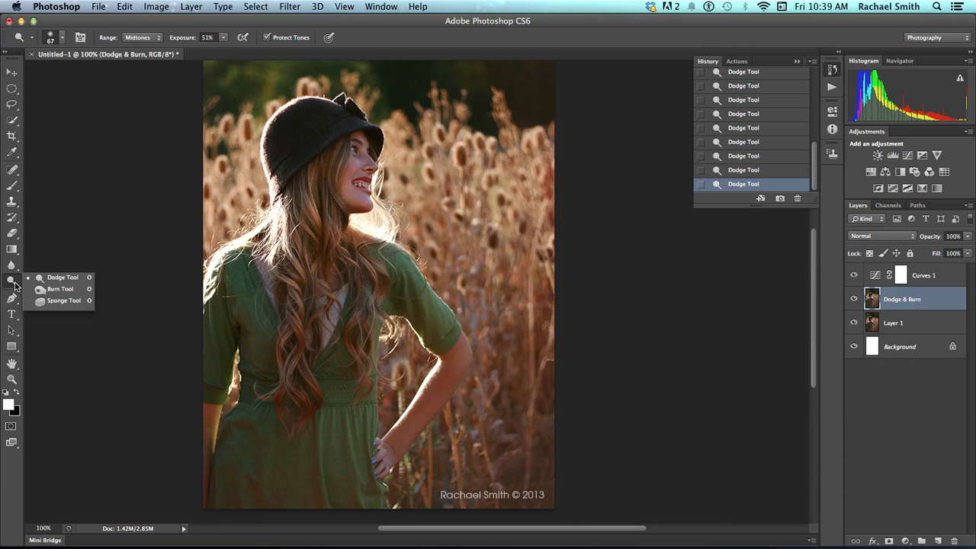
{"action": "left_click", "coordinate": [61, 290]}
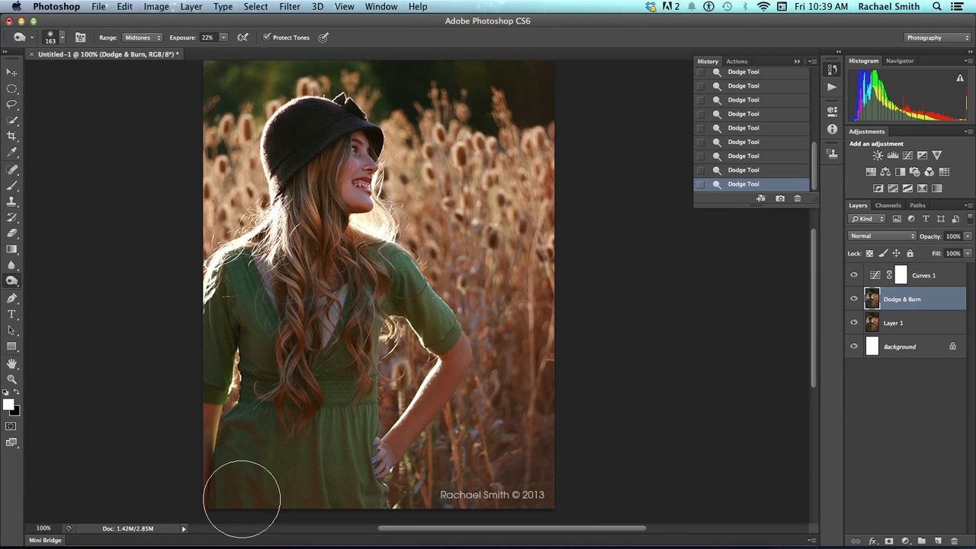
{"action": "mouse_move", "coordinate": [265, 500]}
{"action": "left_mouse_down"}
{"action": "mouse_move", "coordinate": [271, 490]}
{"action": "mouse_move", "coordinate": [338, 517]}
{"action": "left_mouse_up"}
{"action": "mouse_move", "coordinate": [213, 422]}
{"action": "left_mouse_down"}
{"action": "mouse_move", "coordinate": [224, 459]}
{"action": "mouse_move", "coordinate": [268, 440]}
{"action": "mouse_move", "coordinate": [307, 501]}
{"action": "mouse_move", "coordinate": [314, 475]}
{"action": "mouse_move", "coordinate": [328, 497]}
{"action": "mouse_move", "coordinate": [350, 511]}
{"action": "left_mouse_up"}
{"action": "mouse_move", "coordinate": [550, 477]}
{"action": "left_mouse_down"}
{"action": "mouse_move", "coordinate": [544, 403]}
{"action": "mouse_move", "coordinate": [557, 414]}
{"action": "mouse_move", "coordinate": [529, 447]}
{"action": "mouse_move", "coordinate": [432, 490]}
{"action": "left_mouse_up"}
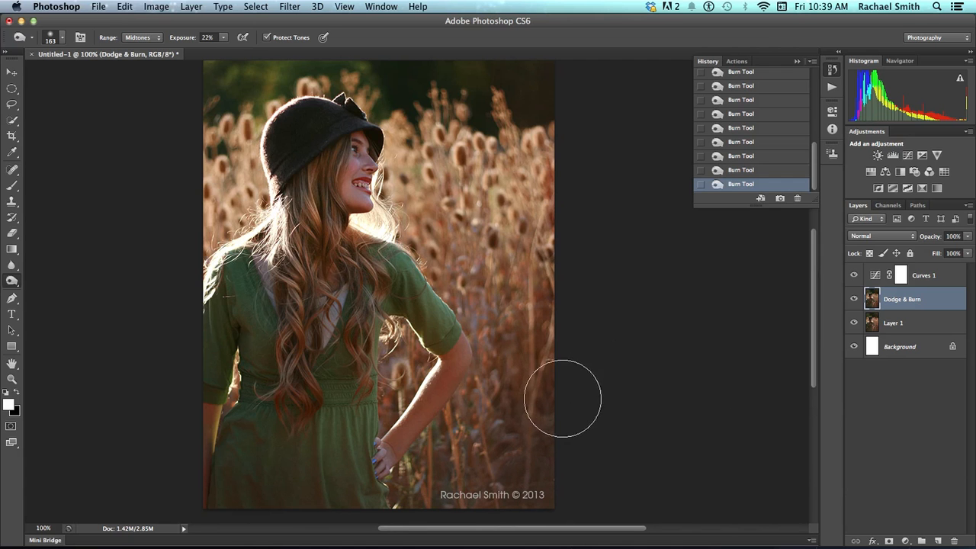
{"action": "key", "text": "z"}
{"action": "left_click", "coordinate": [431, 431], "text": "alt"}
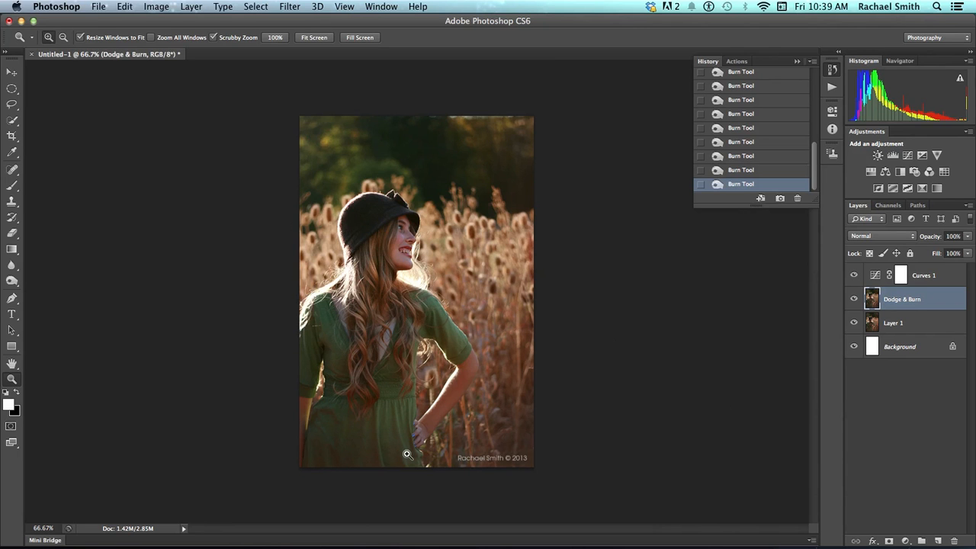
{"action": "key", "text": "b"}
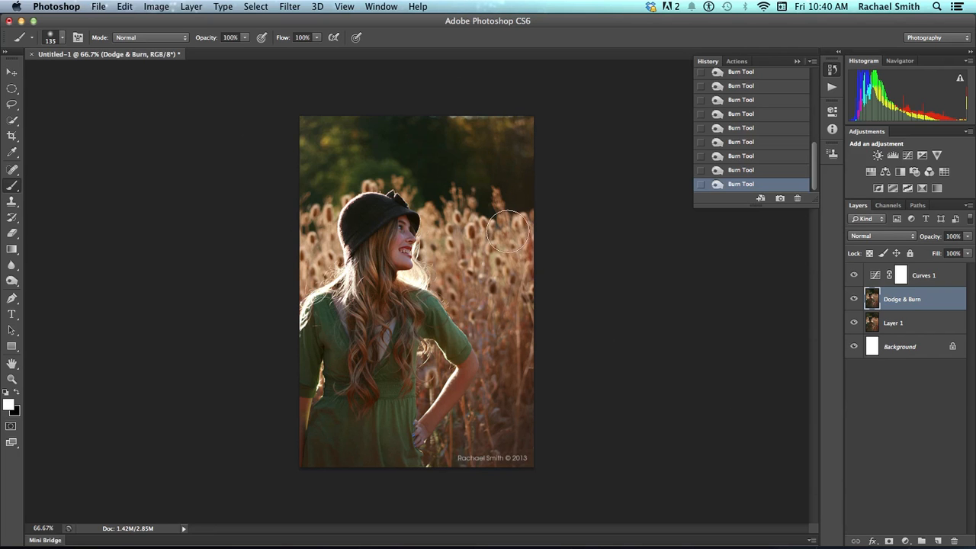
{"action": "right_click", "coordinate": [470, 182]}
{"action": "left_click_drag", "start_coordinate": [556, 209], "coordinate": [575, 210]}
{"action": "left_click_drag", "start_coordinate": [513, 118], "coordinate": [533, 127]}
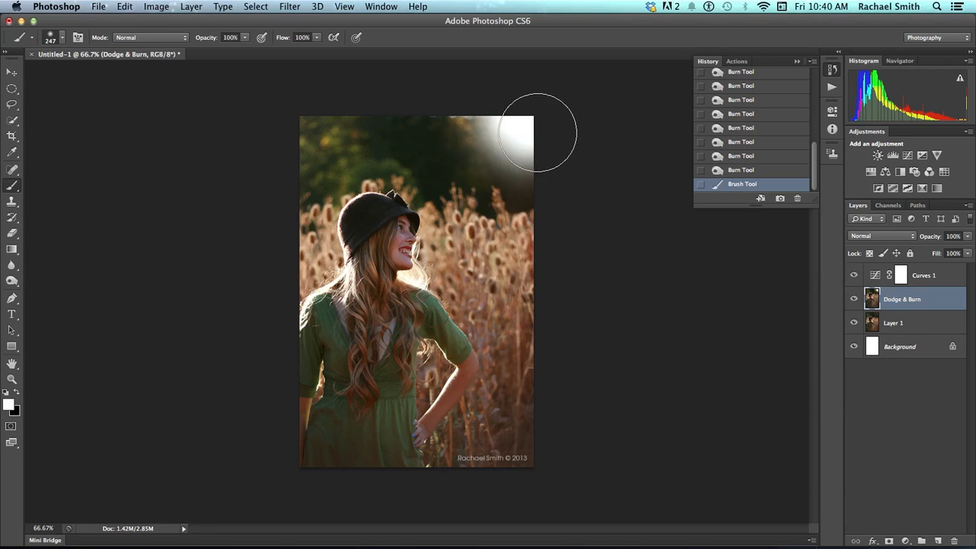
{"action": "key", "text": "super+z"}
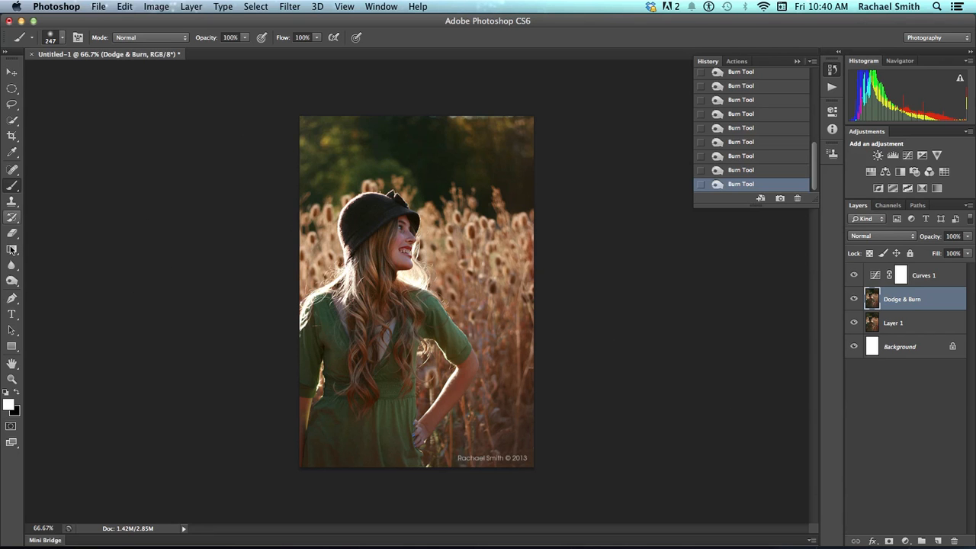
Set the Burn tool's brush size to 258 px, burn the midtones around the photo's outer edges, and compare the last stroke on and off
{"action": "left_click", "coordinate": [11, 280]}
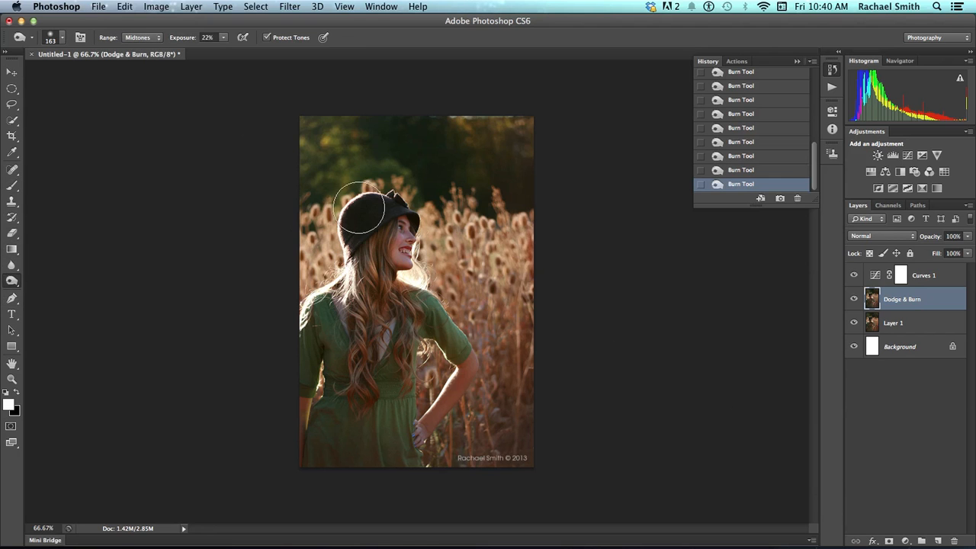
{"action": "right_click", "coordinate": [546, 198]}
{"action": "left_click_drag", "start_coordinate": [573, 210], "coordinate": [577, 211]}
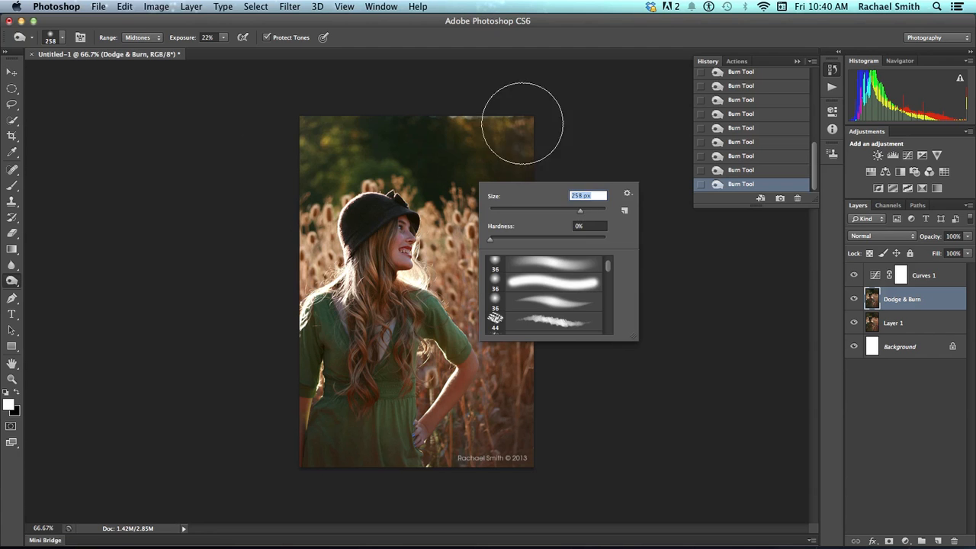
{"action": "key", "text": "Return"}
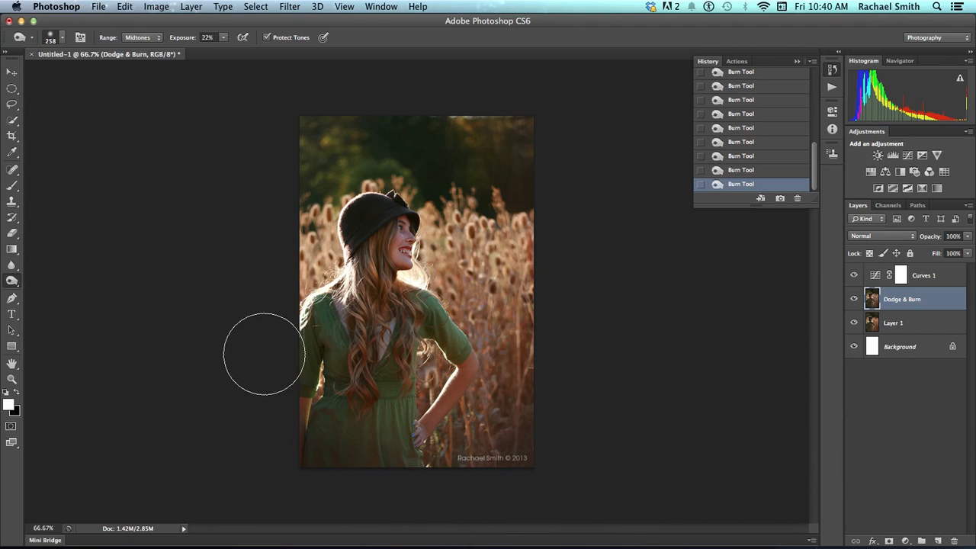
{"action": "key", "text": "super+z"}
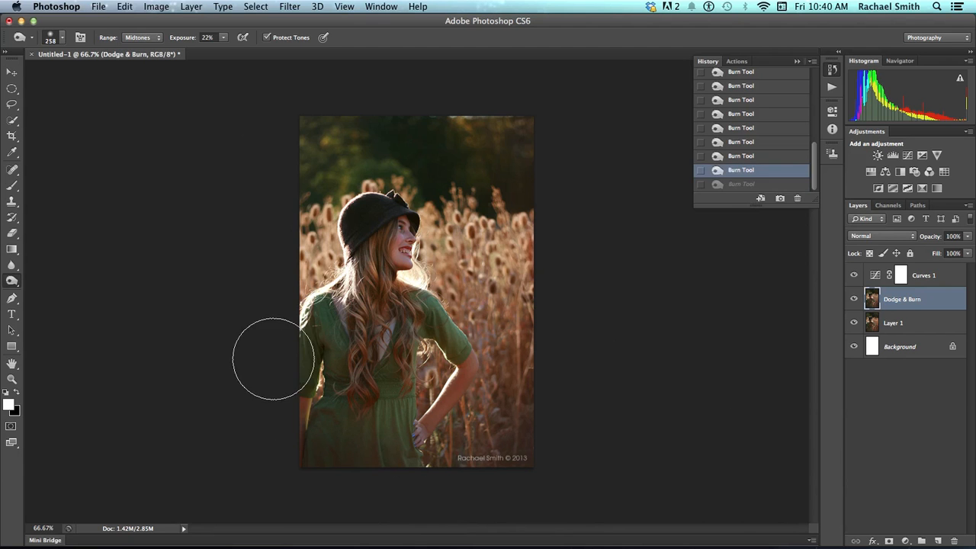
{"action": "key", "text": "super+z"}
Reduce the Burn tool's brush size to 48 px and inspect the woman's face up close
{"action": "left_click_drag", "start_coordinate": [403, 376], "coordinate": [353, 374], "text": "ctrl+alt"}
{"action": "left_click_drag", "start_coordinate": [422, 378], "coordinate": [409, 378], "text": "ctrl+alt"}
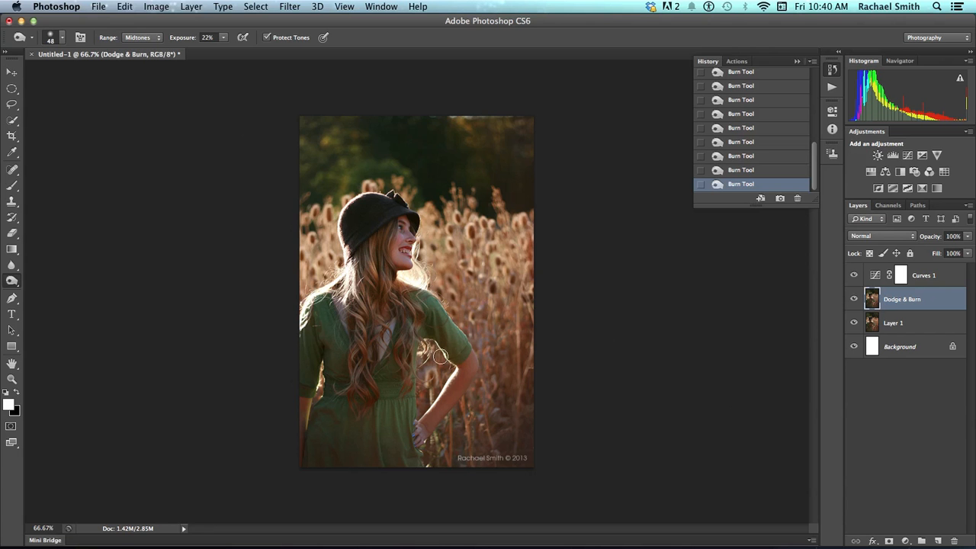
{"action": "key", "text": "z"}
{"action": "left_click", "coordinate": [410, 246]}
{"action": "left_click", "coordinate": [410, 245]}
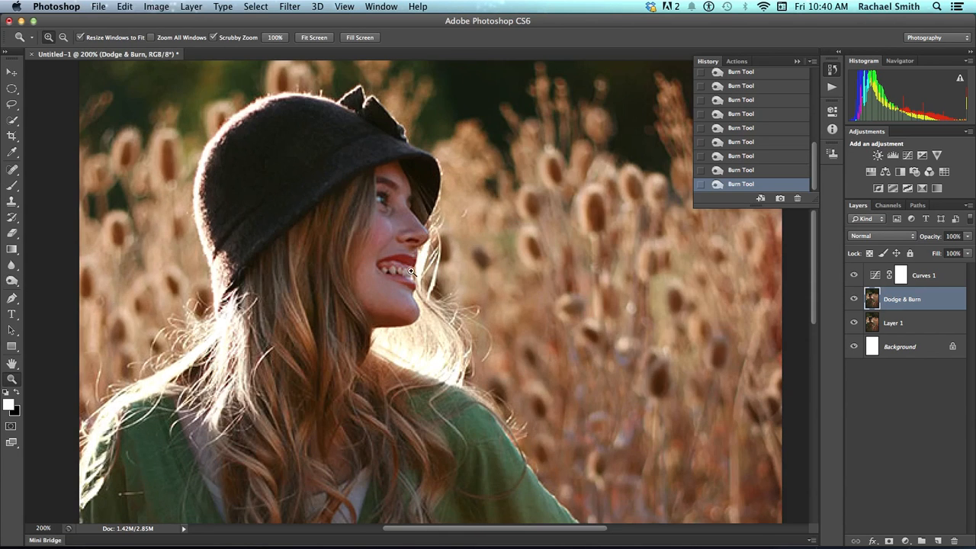
{"action": "left_click", "coordinate": [416, 284], "text": "alt"}
{"action": "left_click", "coordinate": [437, 307], "text": "alt"}
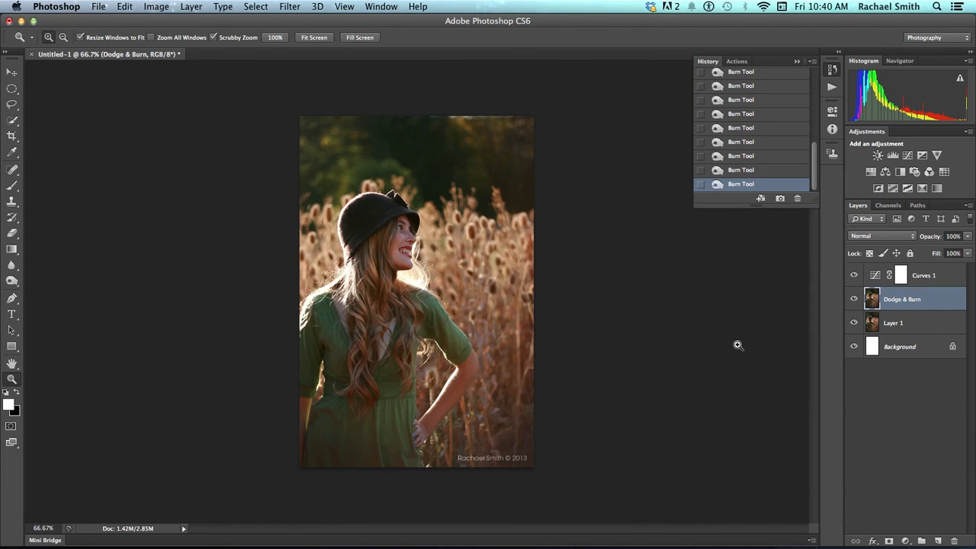
Compare the photo with and without the edits by toggling the visibility of the Dodge & Burn and Curves 1 layers
{"action": "left_click", "coordinate": [853, 299]}
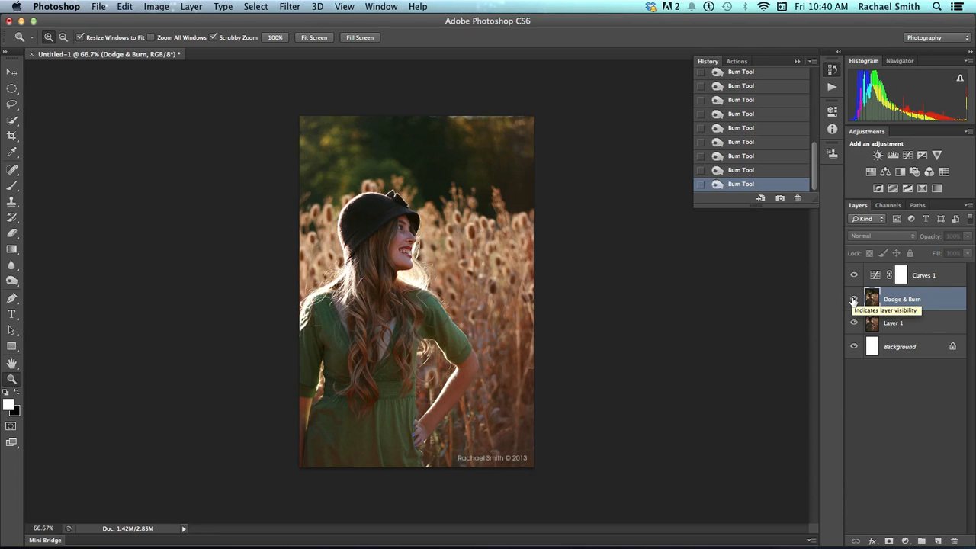
{"action": "left_click", "coordinate": [853, 299]}
{"action": "left_click", "coordinate": [853, 300]}
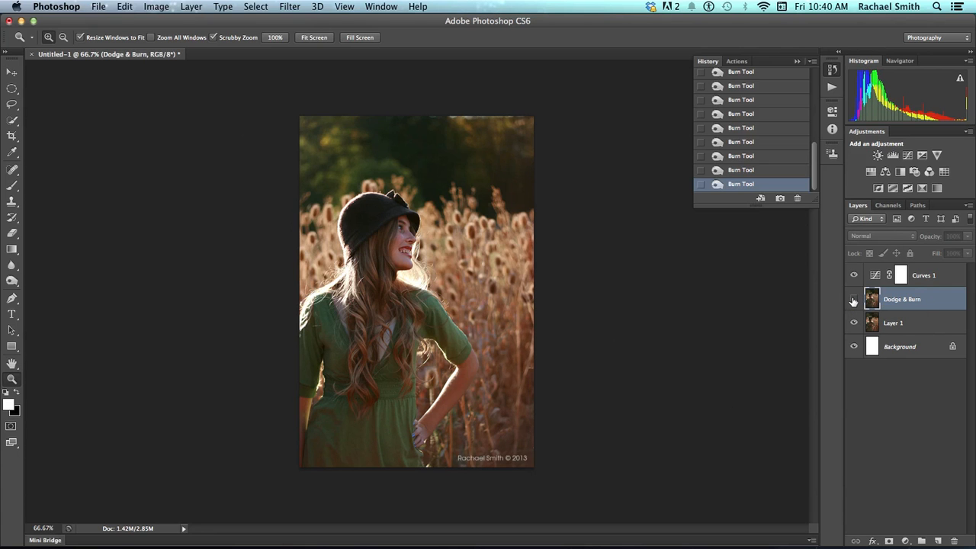
{"action": "left_click", "coordinate": [853, 299]}
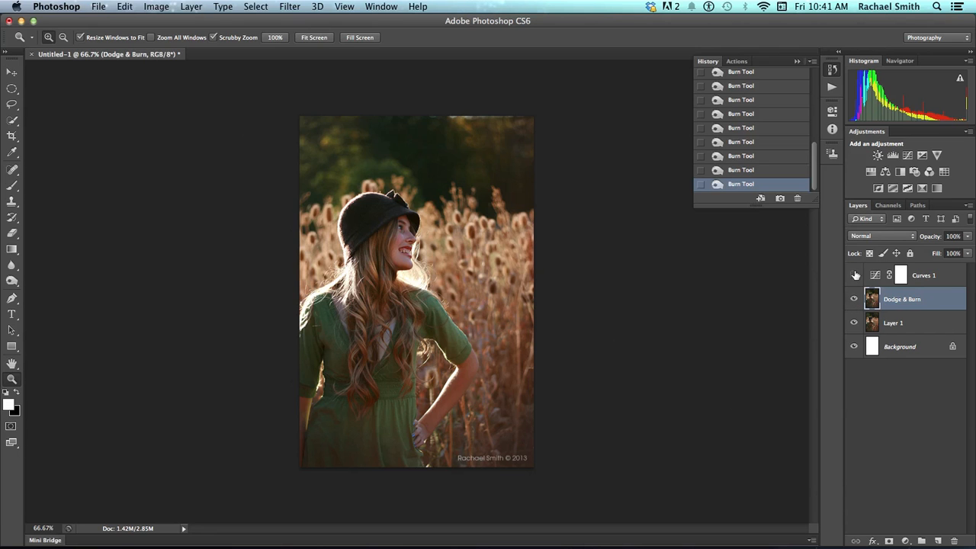
{"action": "left_click", "coordinate": [853, 300]}
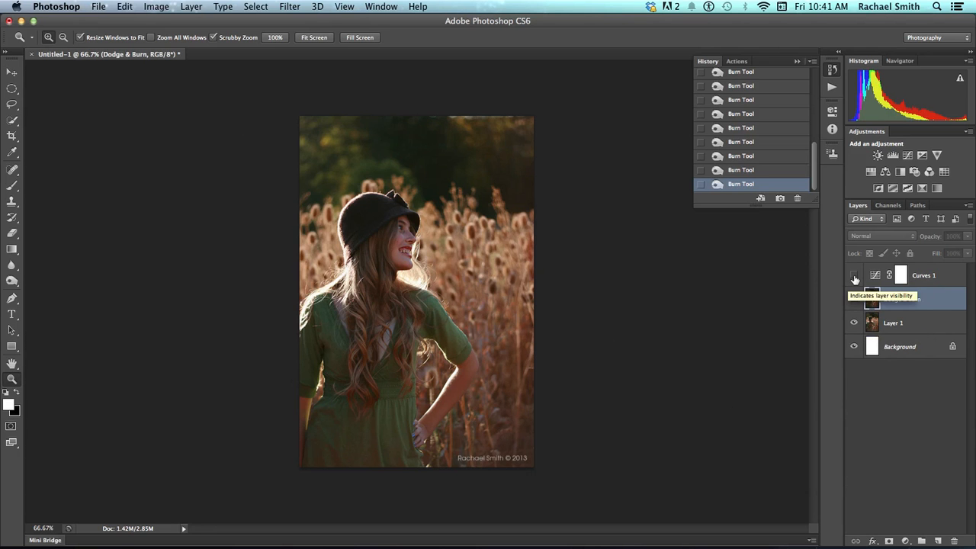
{"action": "left_click", "coordinate": [853, 276]}
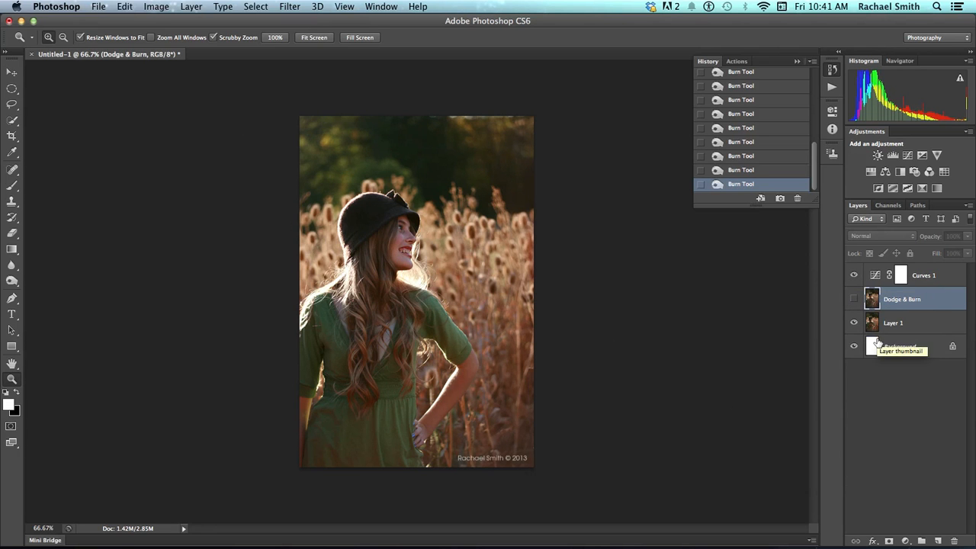
{"action": "left_click", "coordinate": [853, 300]}
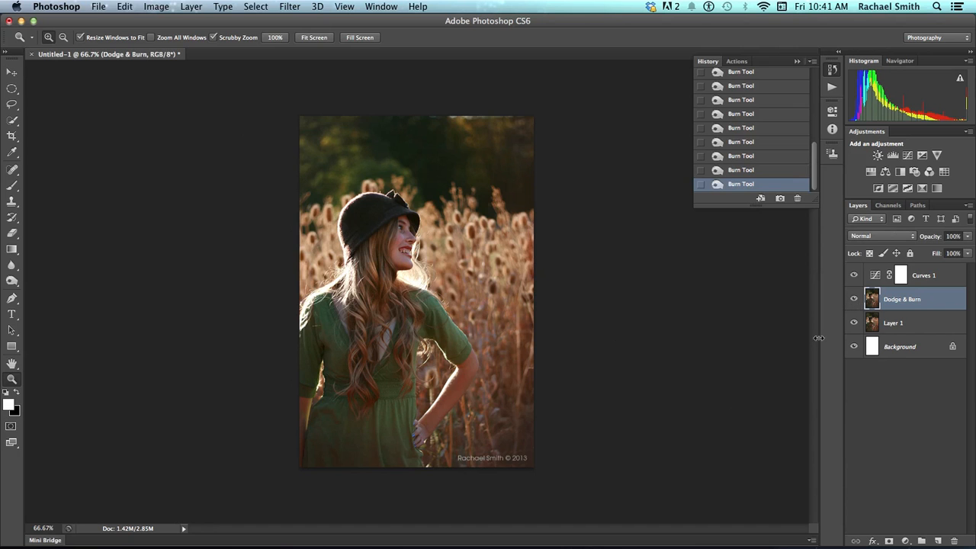